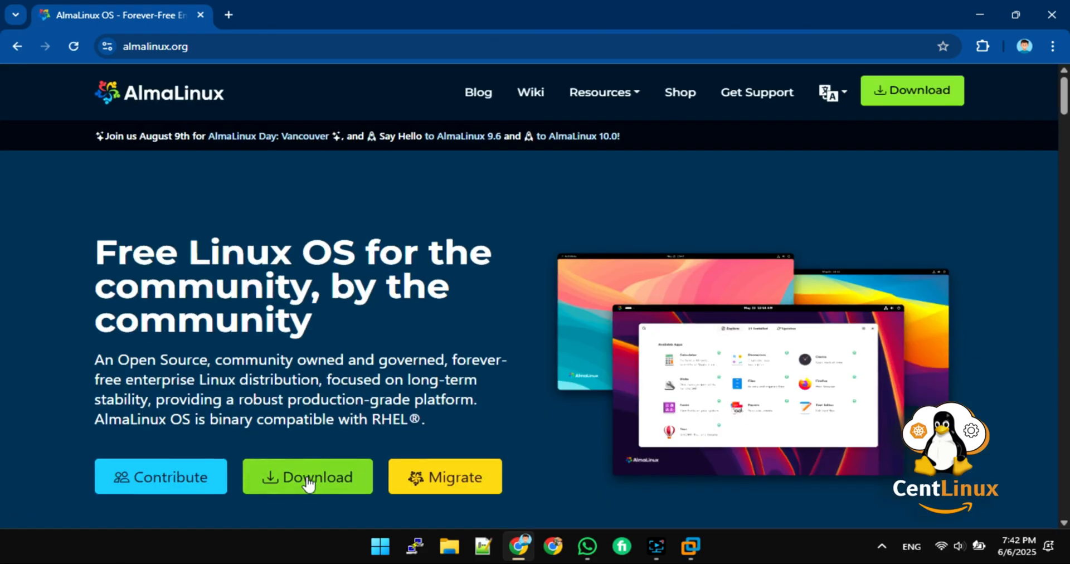
Step: Download the AlmaLinux OS 10.0 Minimal ISO from almalinux.org, then bring up VMware Workstation
{"action": "left_click", "coordinate": [308, 484]}
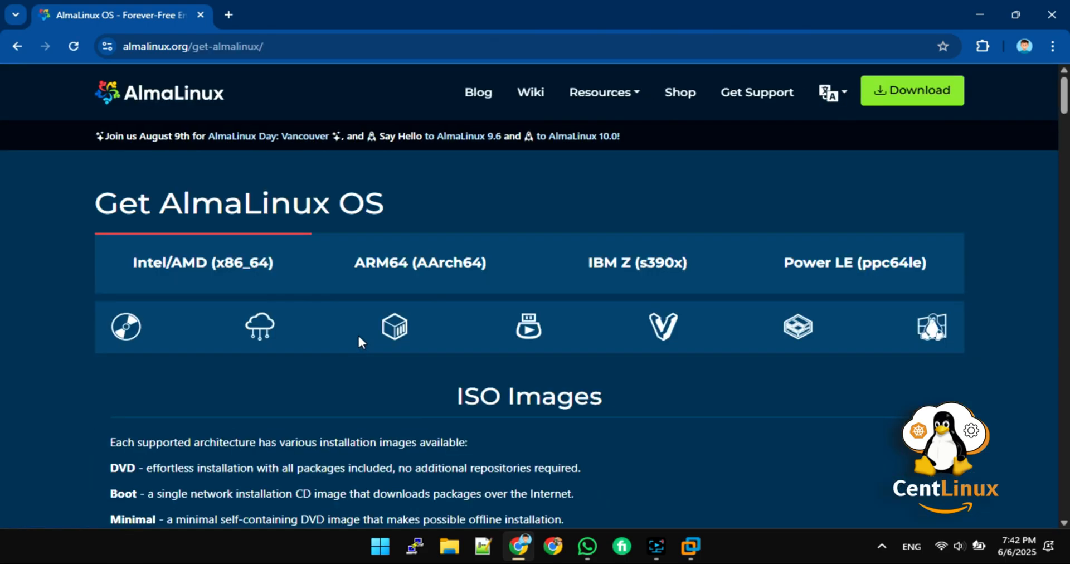
{"action": "scroll", "coordinate": [360, 342], "scroll_direction": "down", "scroll_amount": 4}
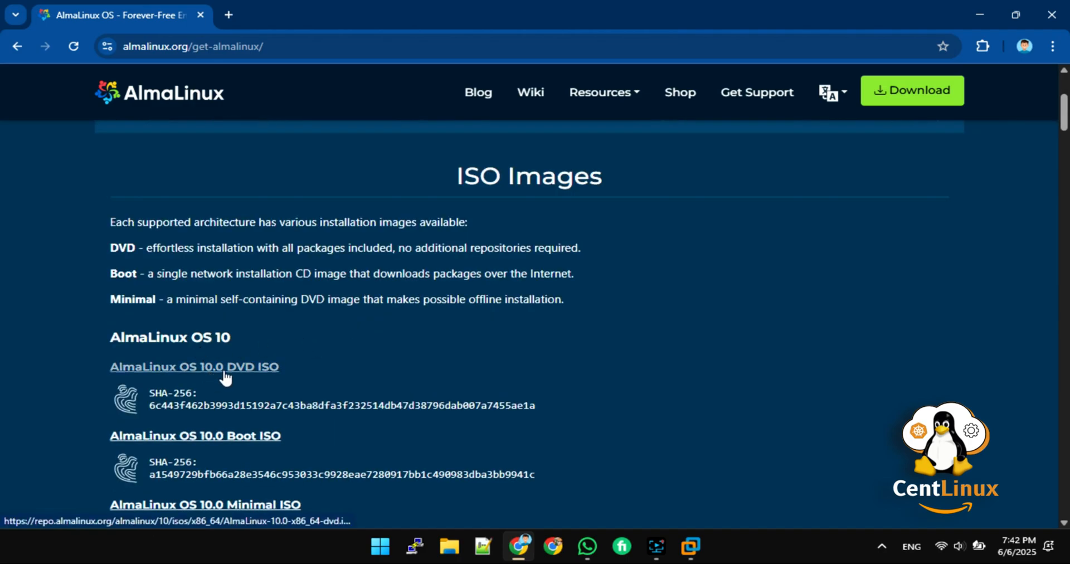
{"action": "scroll", "coordinate": [225, 378], "scroll_direction": "down", "scroll_amount": 1}
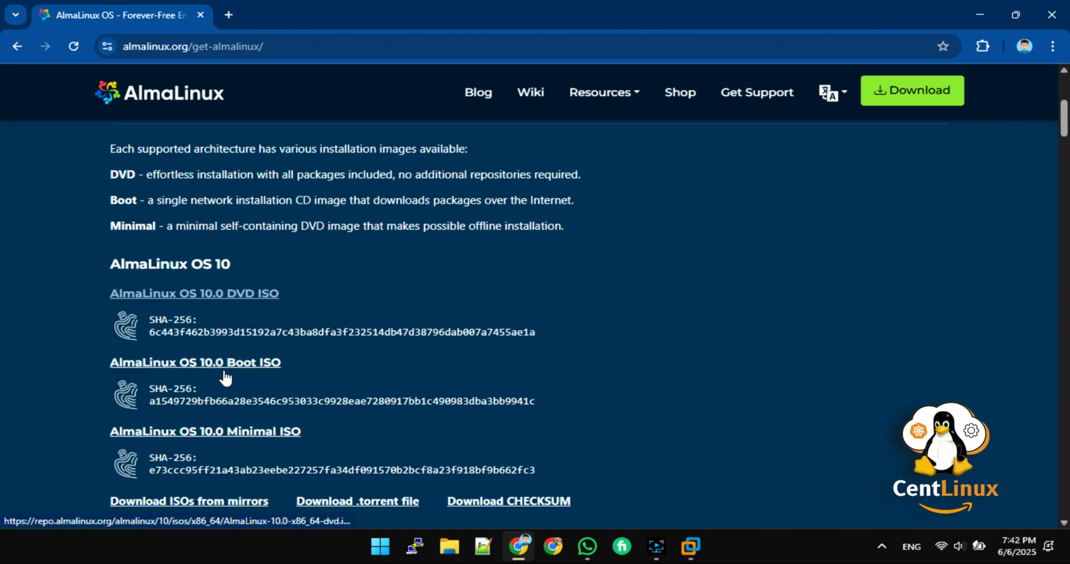
{"action": "left_click", "coordinate": [238, 434]}
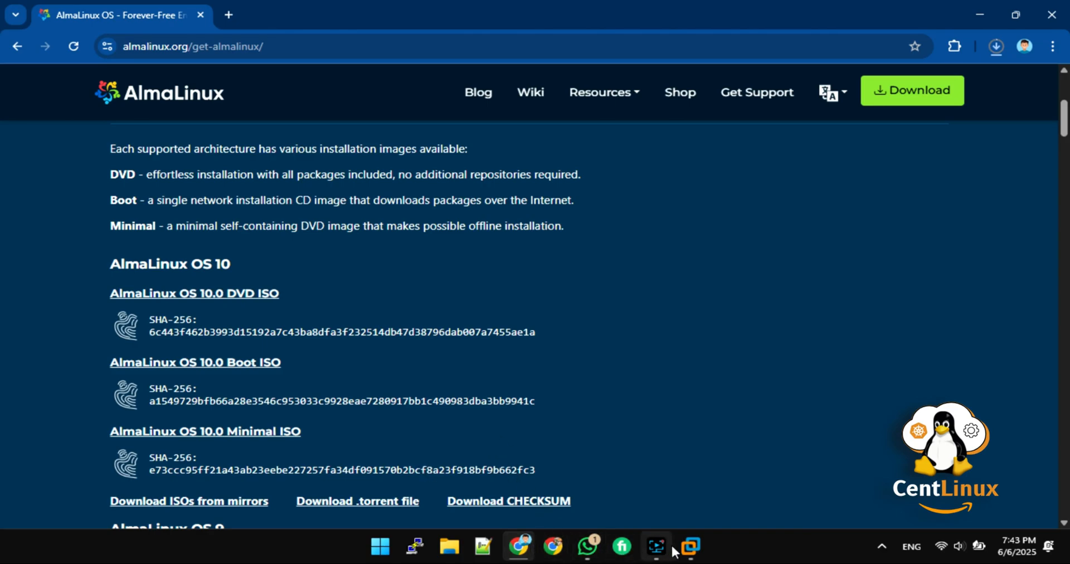
{"action": "left_click", "coordinate": [691, 546]}
Step: Start a Custom new virtual machine with Workstation 17.5 or later hardware compatibility
{"action": "left_click", "coordinate": [17, 29]}
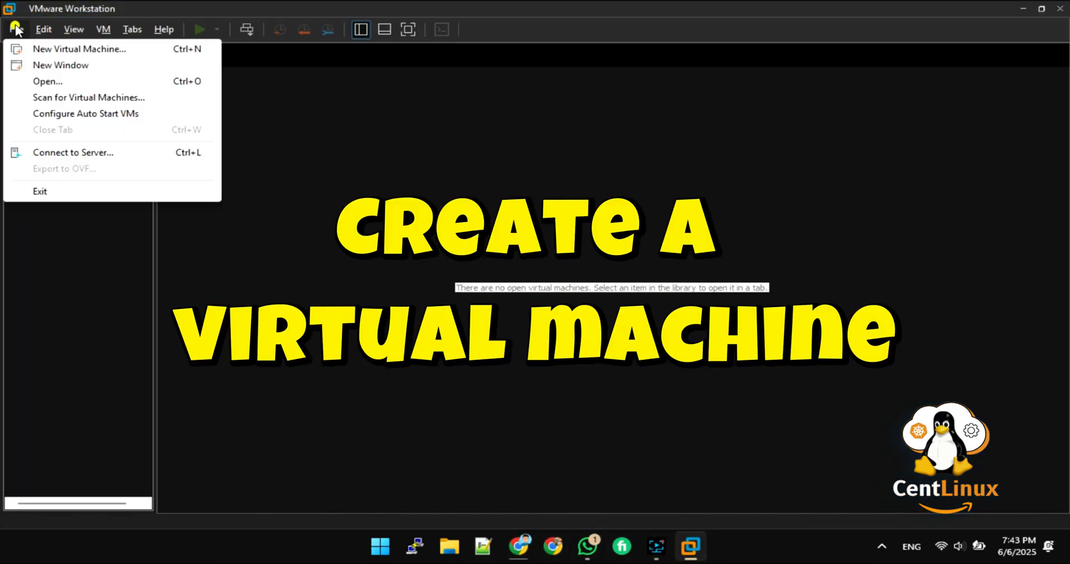
{"action": "left_click", "coordinate": [16, 29]}
{"action": "left_click", "coordinate": [16, 30]}
{"action": "left_click", "coordinate": [20, 50]}
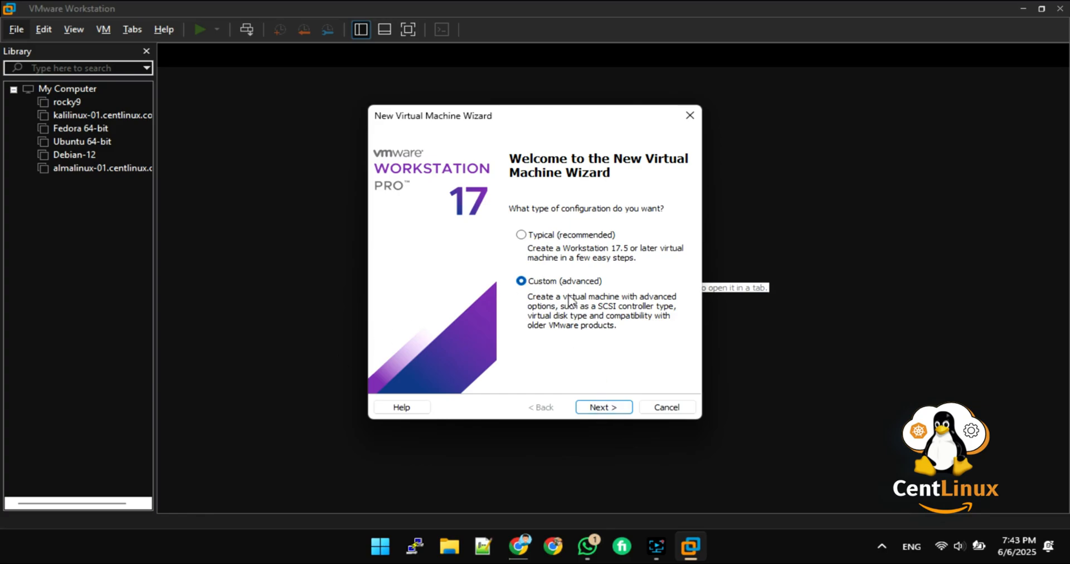
{"action": "left_click", "coordinate": [609, 408]}
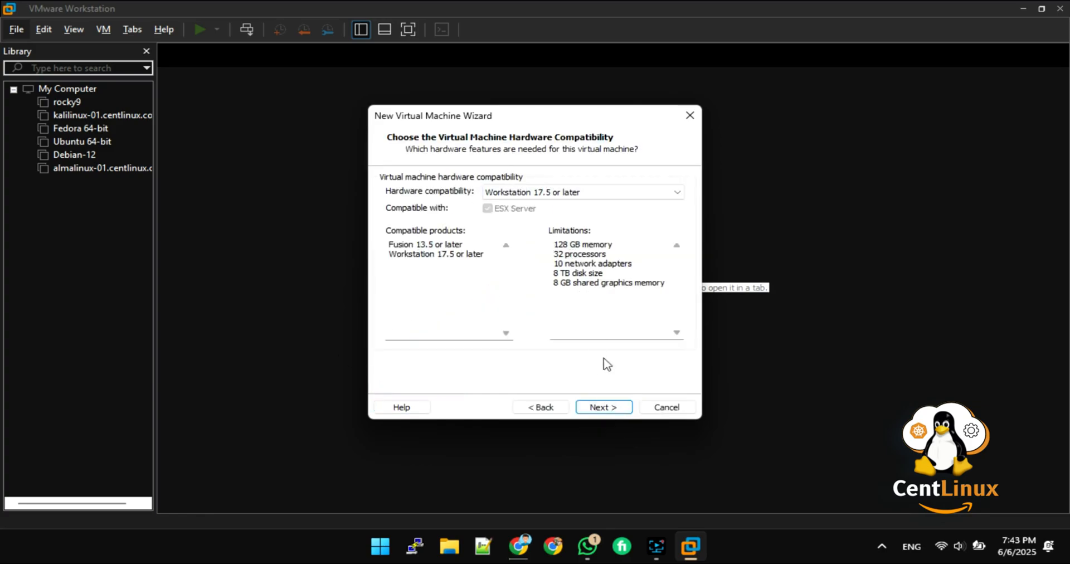
{"action": "left_click", "coordinate": [619, 408]}
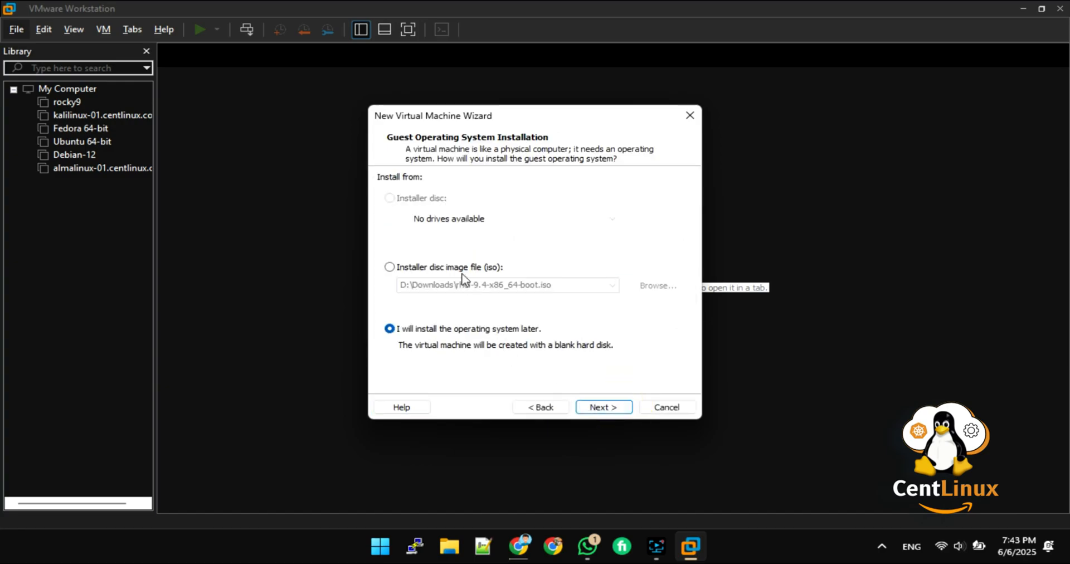
Step: Select AlmaLinux-10.0-x86_64-minimal.iso as the installer image, then switch to installing the OS later
{"action": "left_click", "coordinate": [427, 268]}
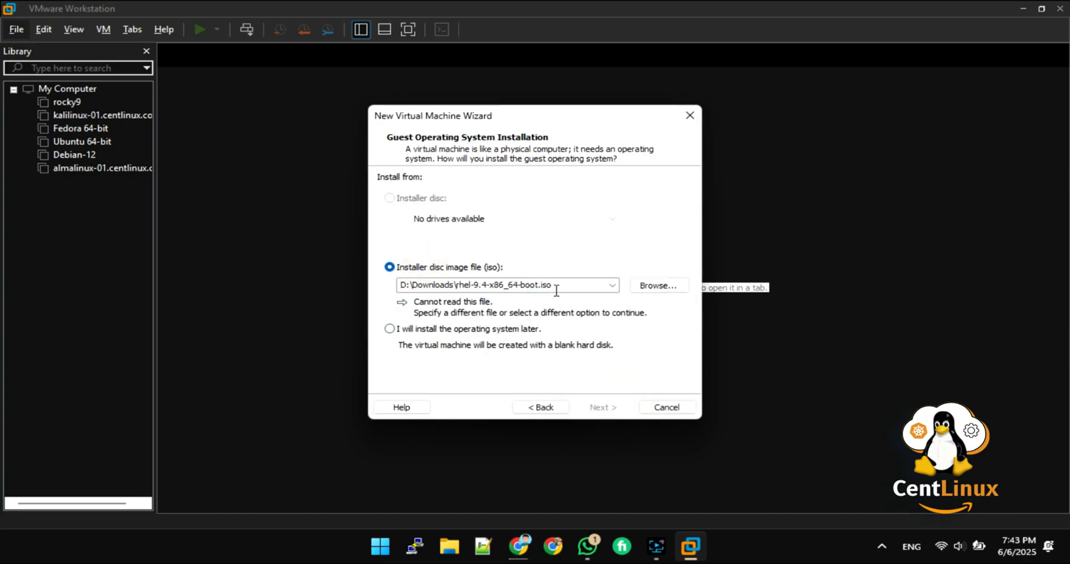
{"action": "left_click", "coordinate": [649, 286]}
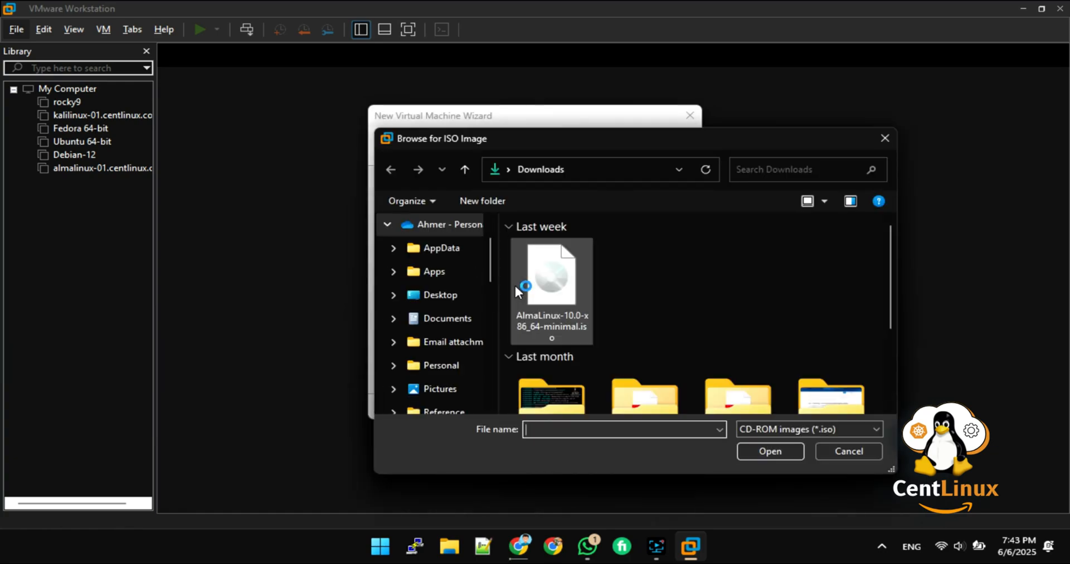
{"action": "left_click", "coordinate": [551, 282]}
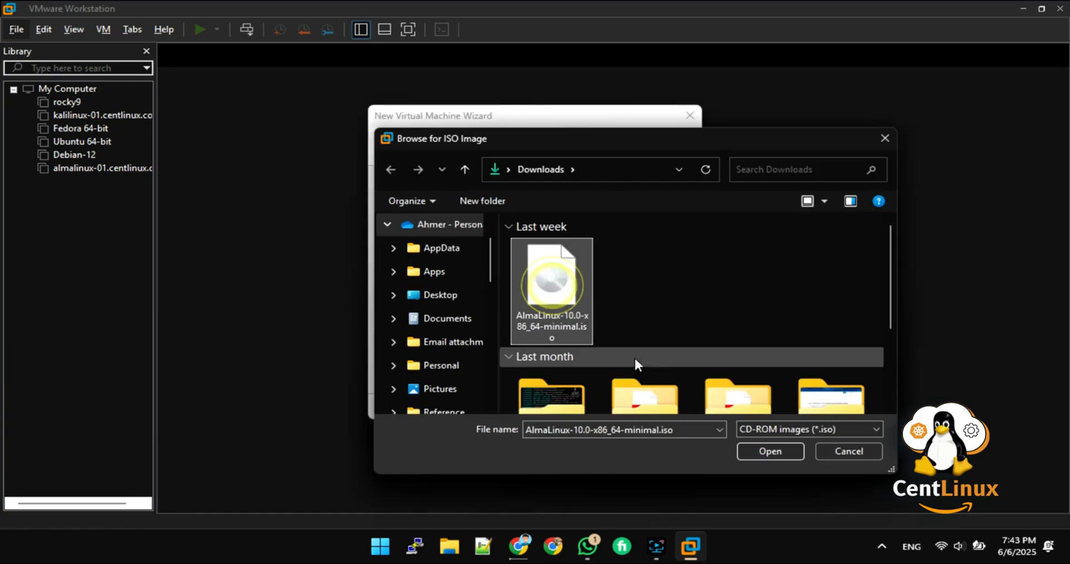
{"action": "left_click", "coordinate": [785, 454]}
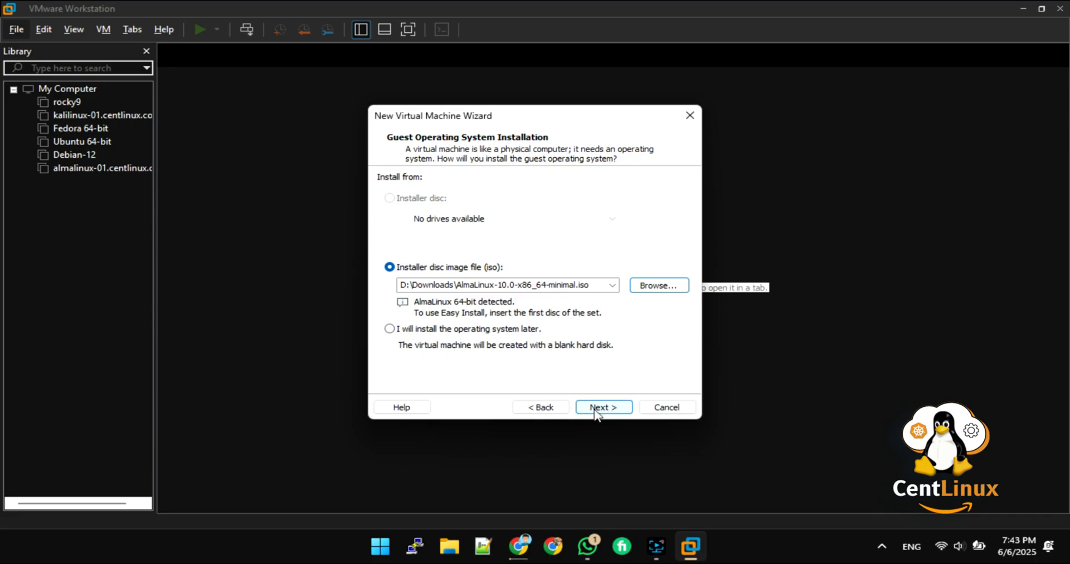
{"action": "left_click", "coordinate": [453, 333]}
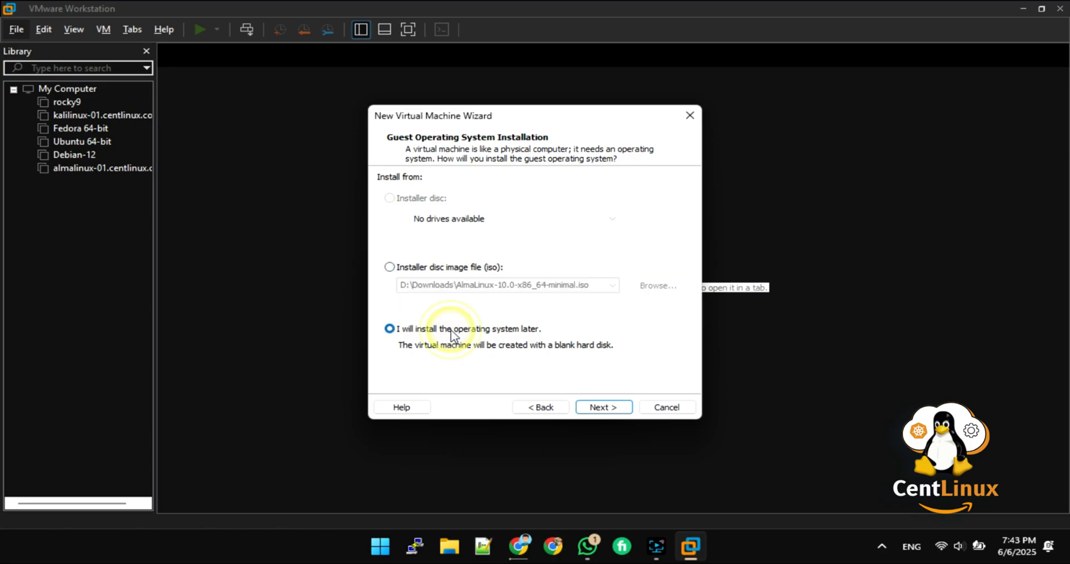
Step: Set the guest OS to Linux AlmaLinux 64-bit and name the VM almalinux10.centlinux.com
{"action": "left_click", "coordinate": [604, 409]}
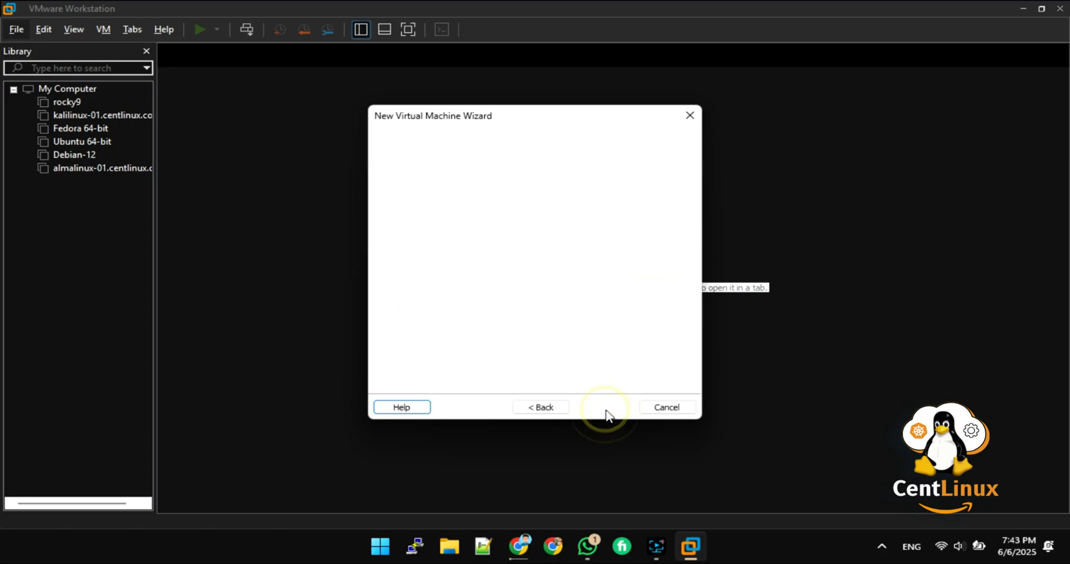
{"action": "left_click", "coordinate": [411, 272]}
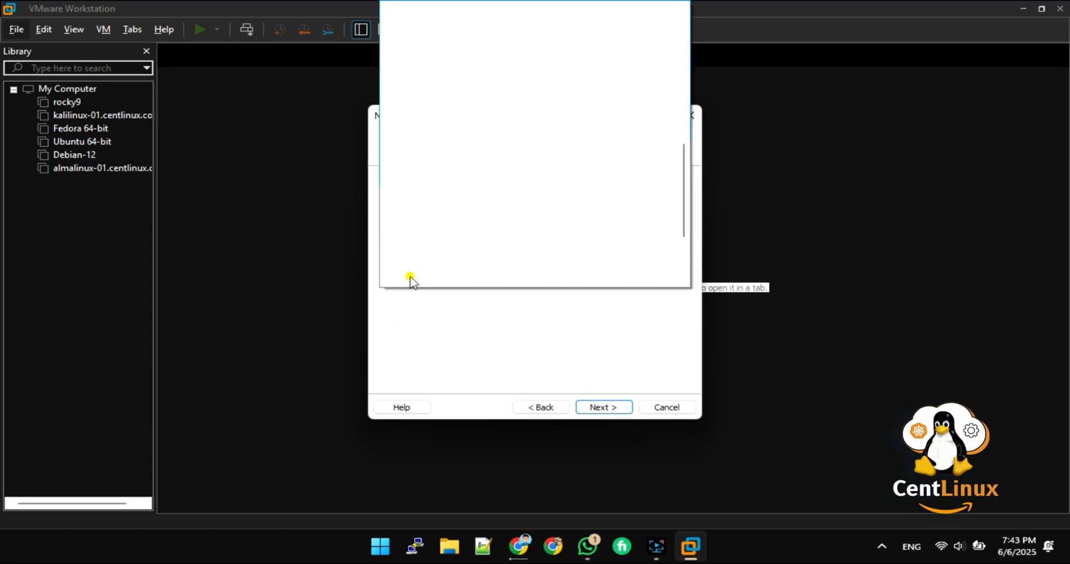
{"action": "scroll", "coordinate": [566, 234], "scroll_direction": "up", "scroll_amount": 13}
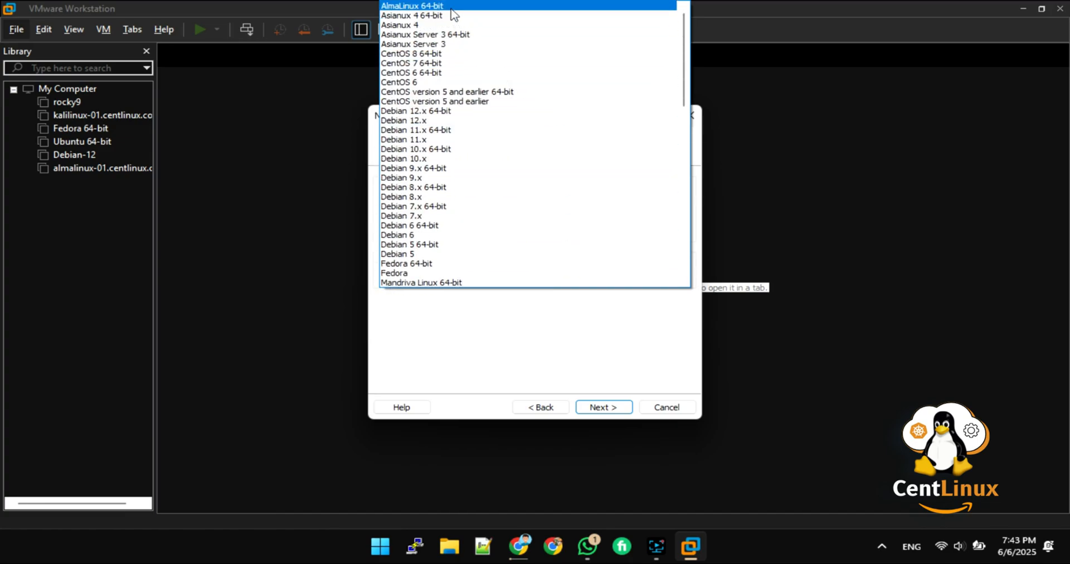
{"action": "left_click", "coordinate": [451, 8]}
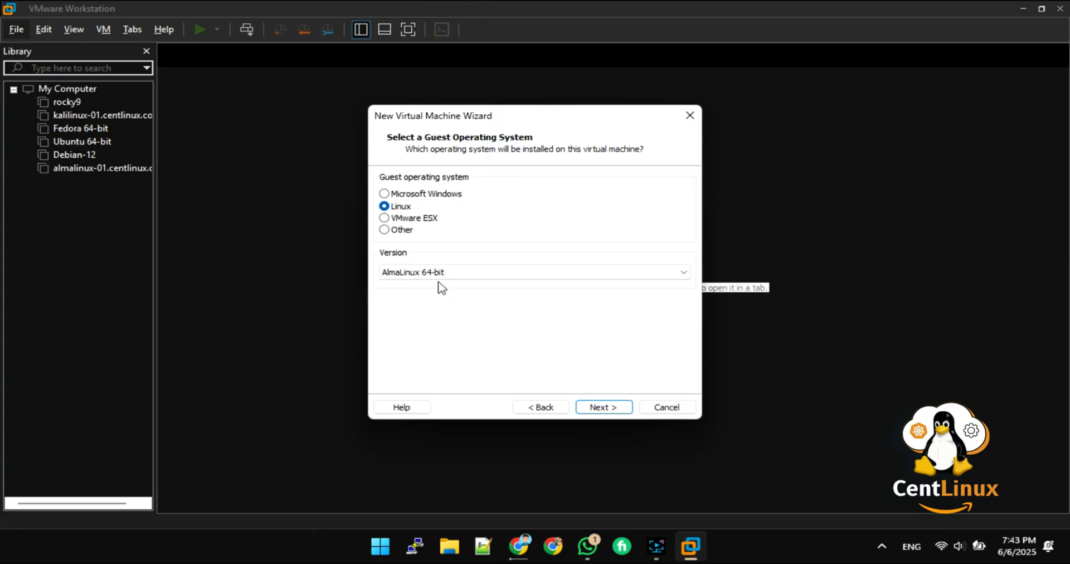
{"action": "left_click", "coordinate": [609, 408]}
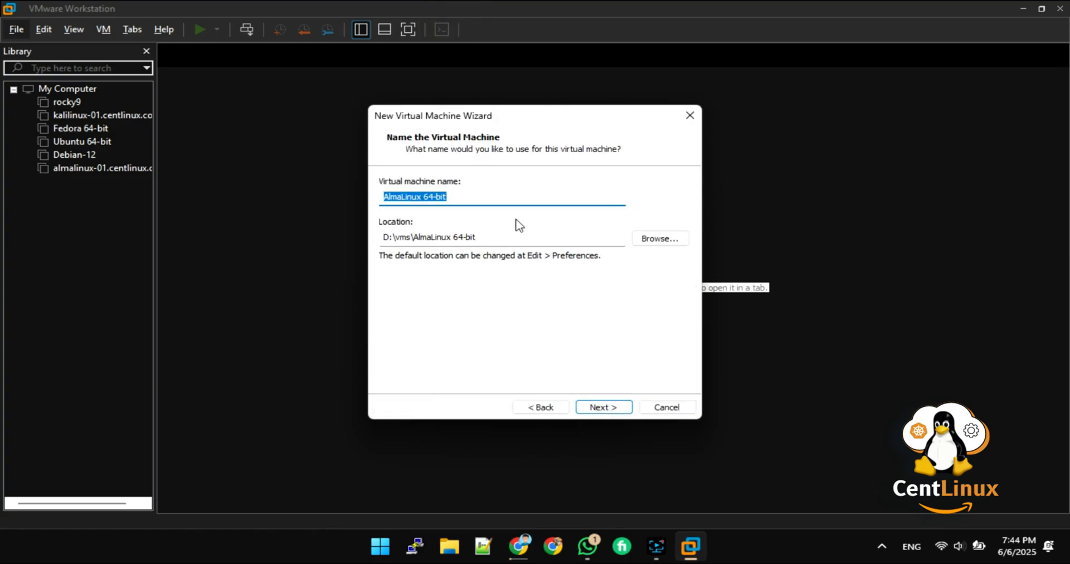
{"action": "type", "text": "alma"}
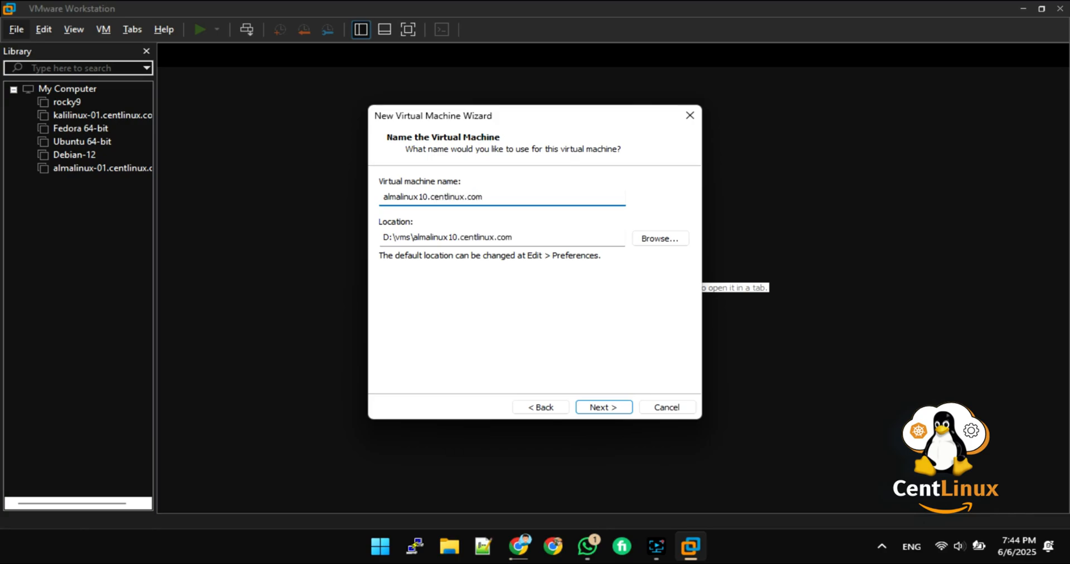
{"action": "left_click", "coordinate": [596, 408]}
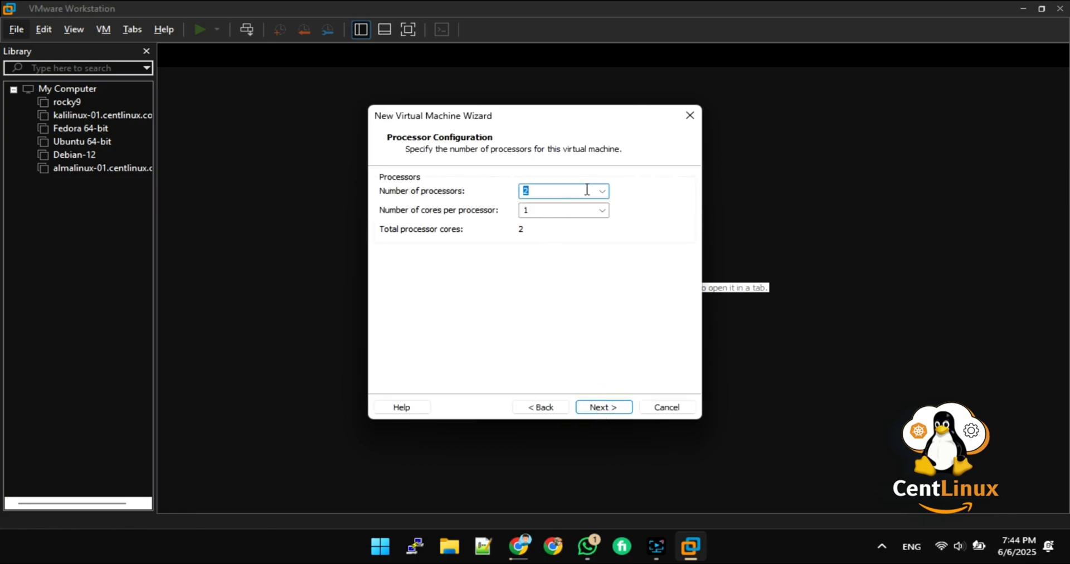
Step: Keep 2 processors, raise memory to 4096 MB, and keep NAT networking
{"action": "left_click", "coordinate": [605, 407]}
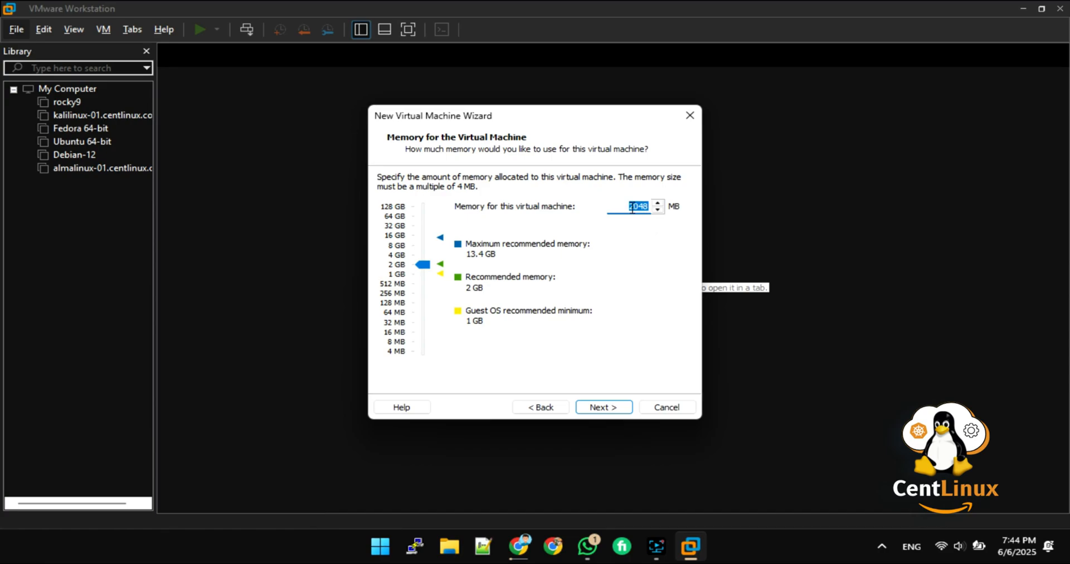
{"action": "left_click", "coordinate": [398, 255]}
{"action": "left_click", "coordinate": [600, 408]}
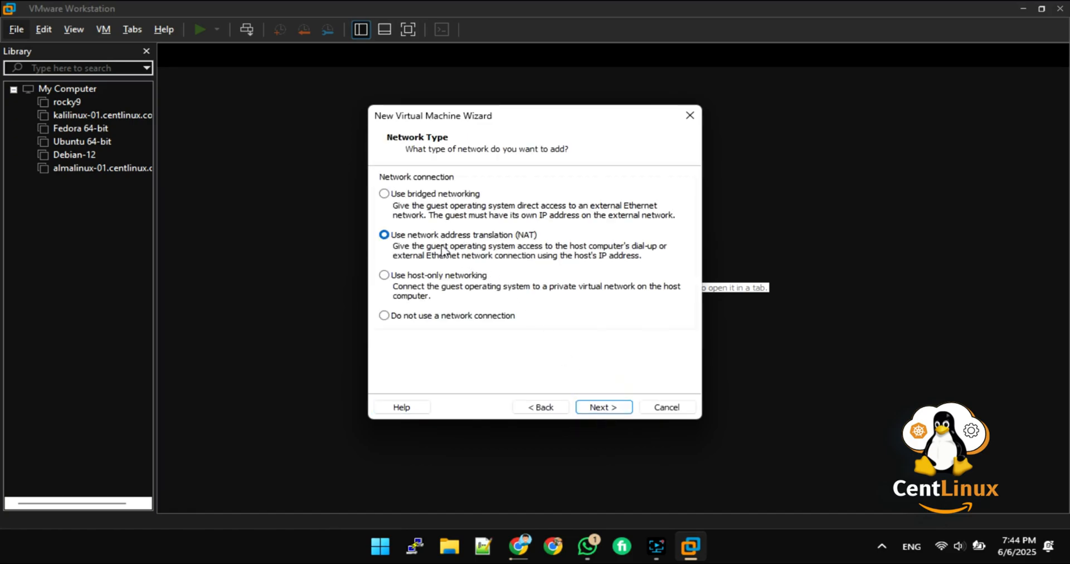
{"action": "left_click", "coordinate": [615, 408]}
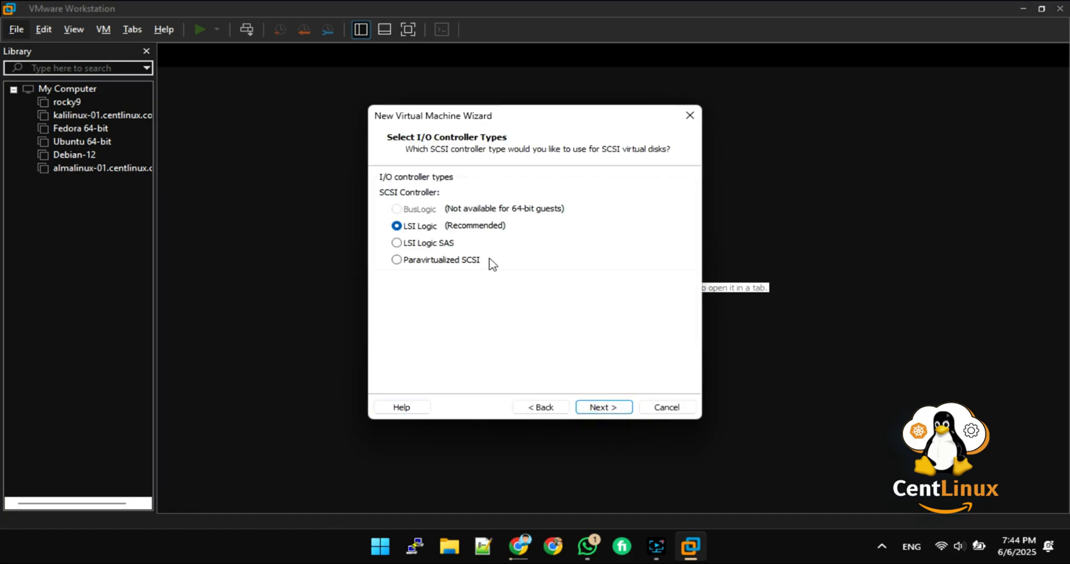
Step: Keep LSI Logic and NVMe, create a new 20 GB split disk, and finish the wizard
{"action": "left_click", "coordinate": [590, 407]}
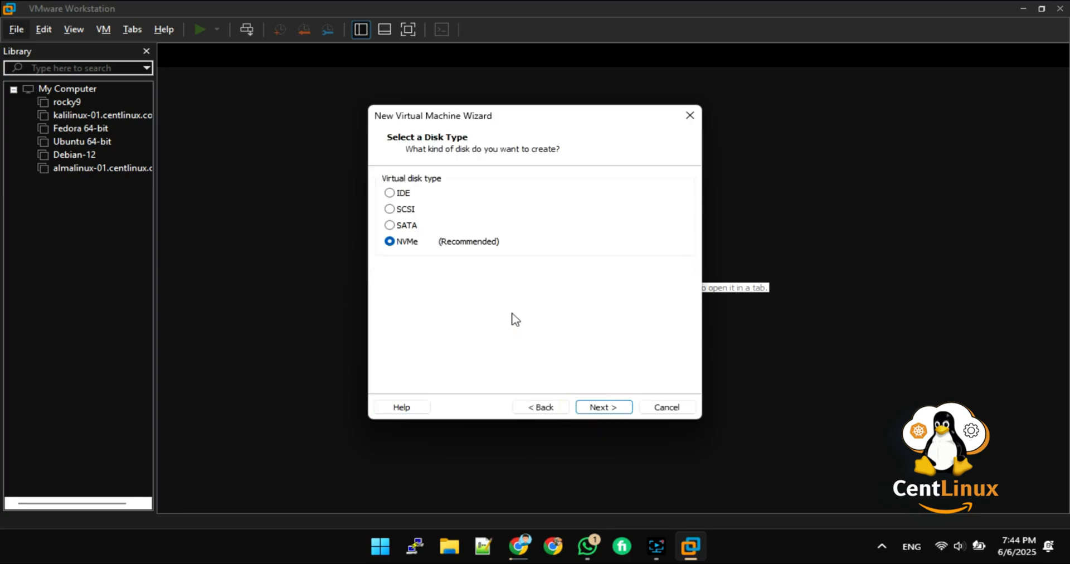
{"action": "left_click", "coordinate": [610, 411]}
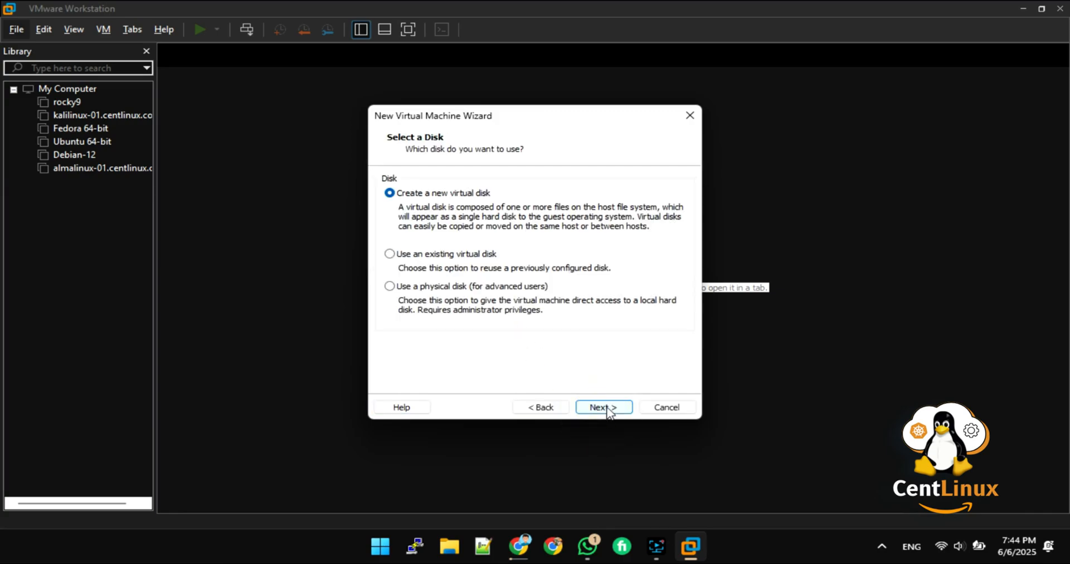
{"action": "left_click", "coordinate": [608, 411]}
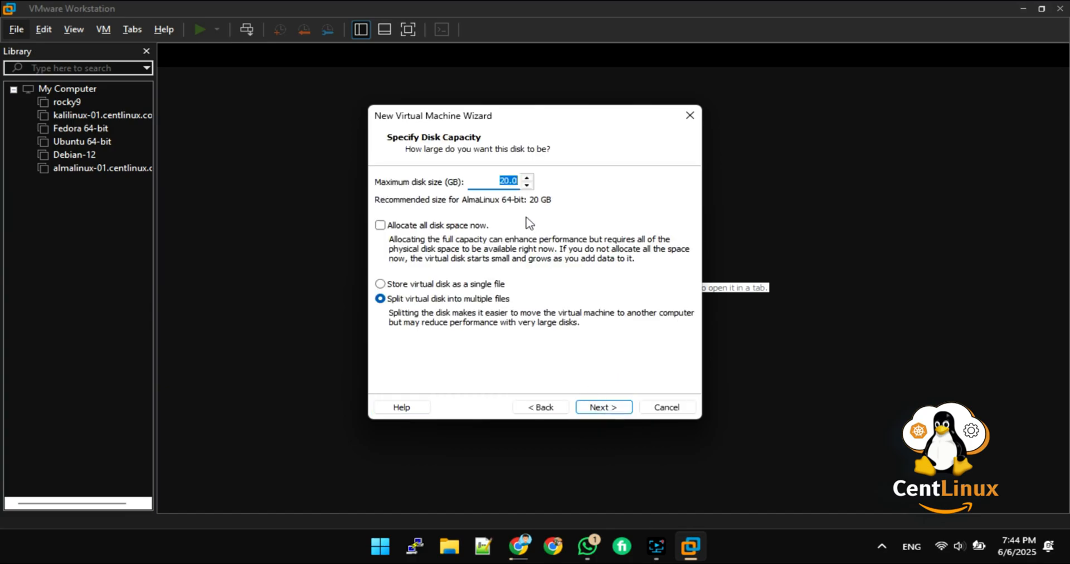
{"action": "left_click", "coordinate": [617, 412]}
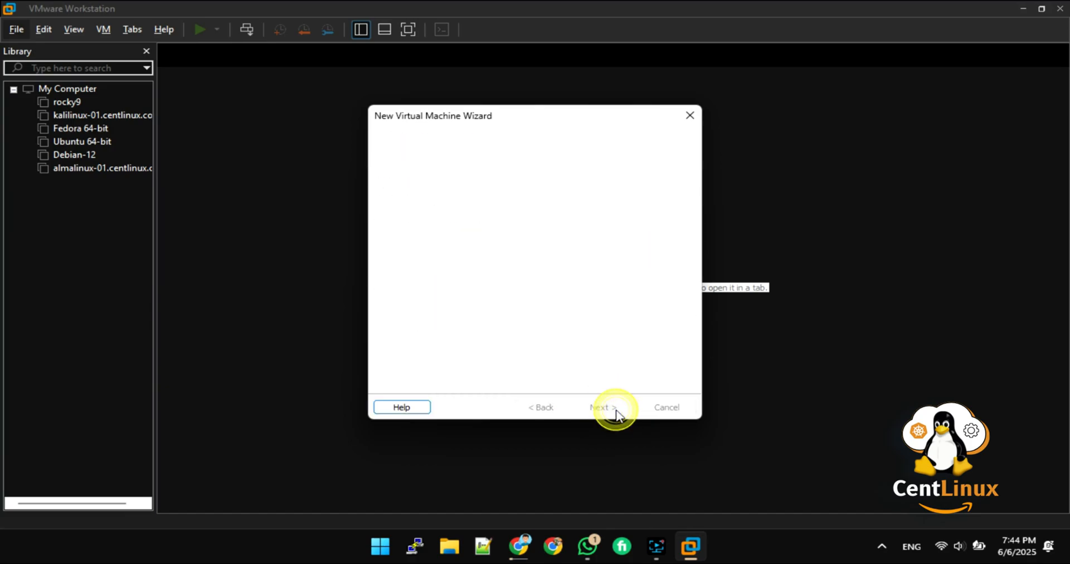
{"action": "left_click", "coordinate": [613, 408]}
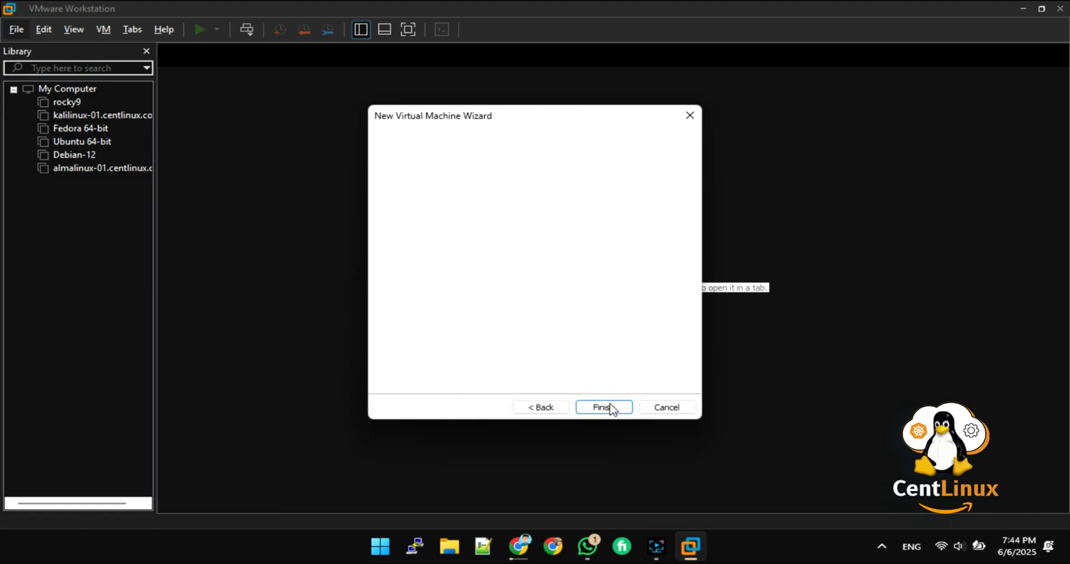
{"action": "left_click", "coordinate": [597, 407]}
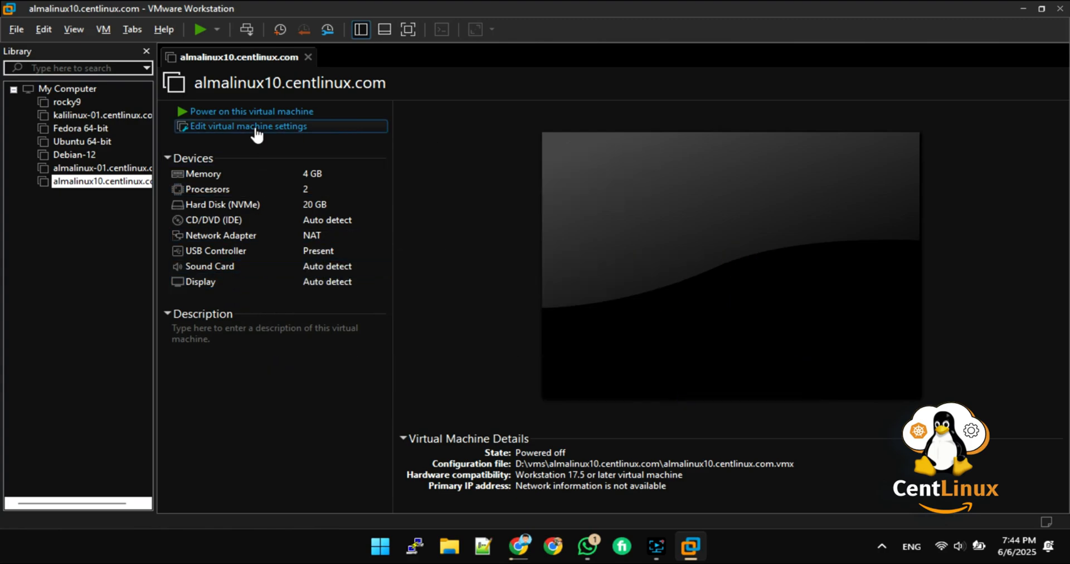
Step: Open the almalinux10.centlinux.com VM settings to review its 4 GB memory, 2 processors and 20 GB disk
{"action": "left_click", "coordinate": [255, 129]}
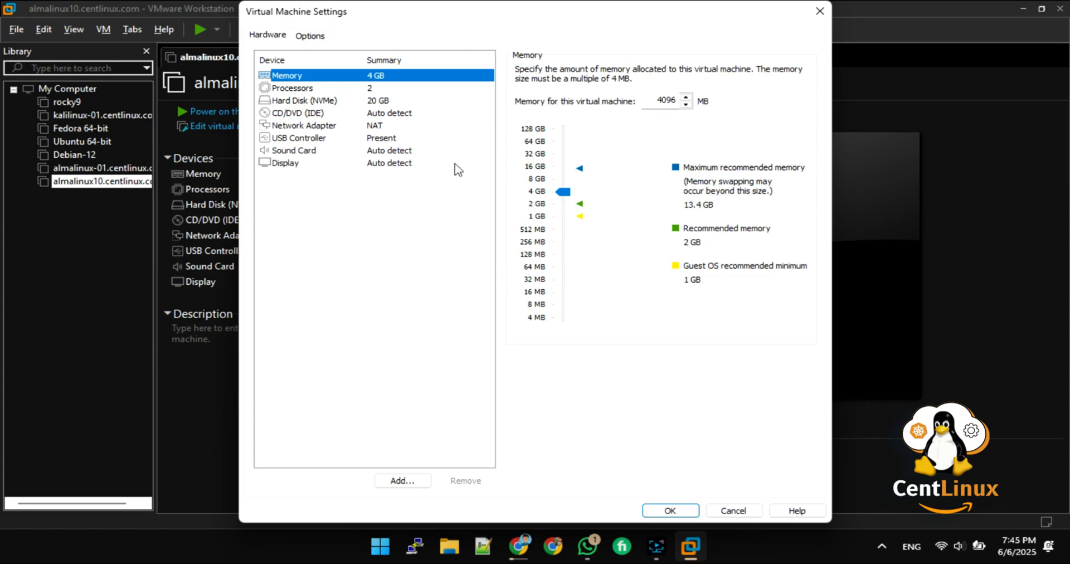
Step: Point the CD/DVD (IDE) drive at D:\Downloads\AlmaLinux-10.0-x86_64-minimal.iso and save the settings
{"action": "left_click", "coordinate": [304, 113]}
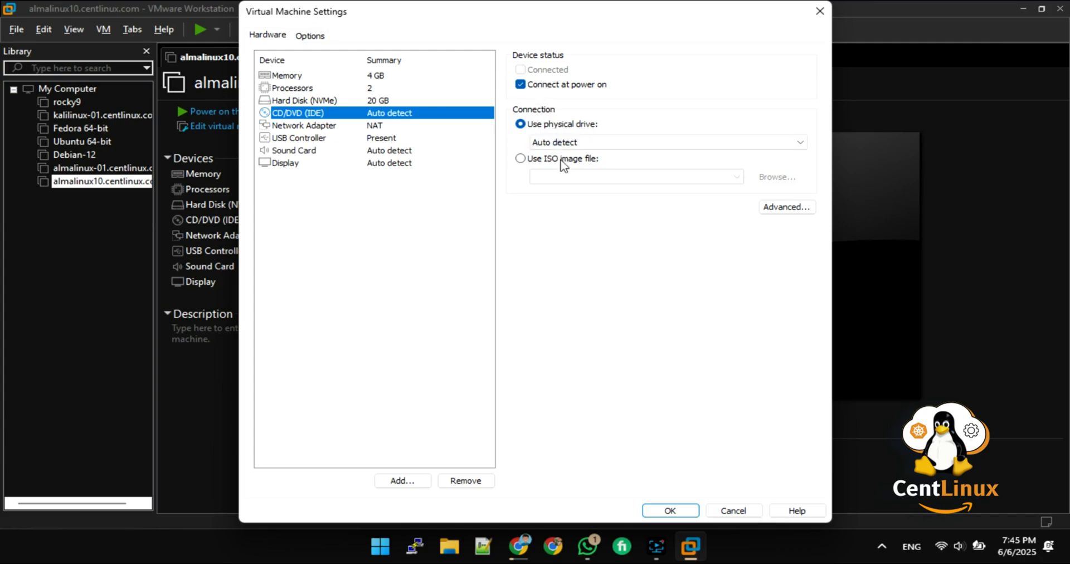
{"action": "left_click", "coordinate": [520, 158]}
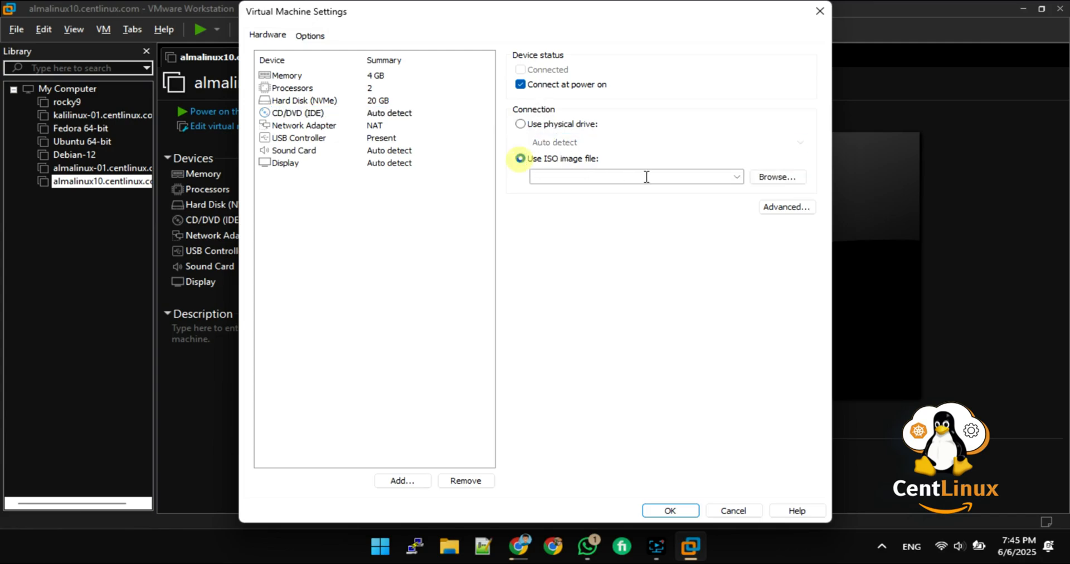
{"action": "left_click", "coordinate": [737, 176]}
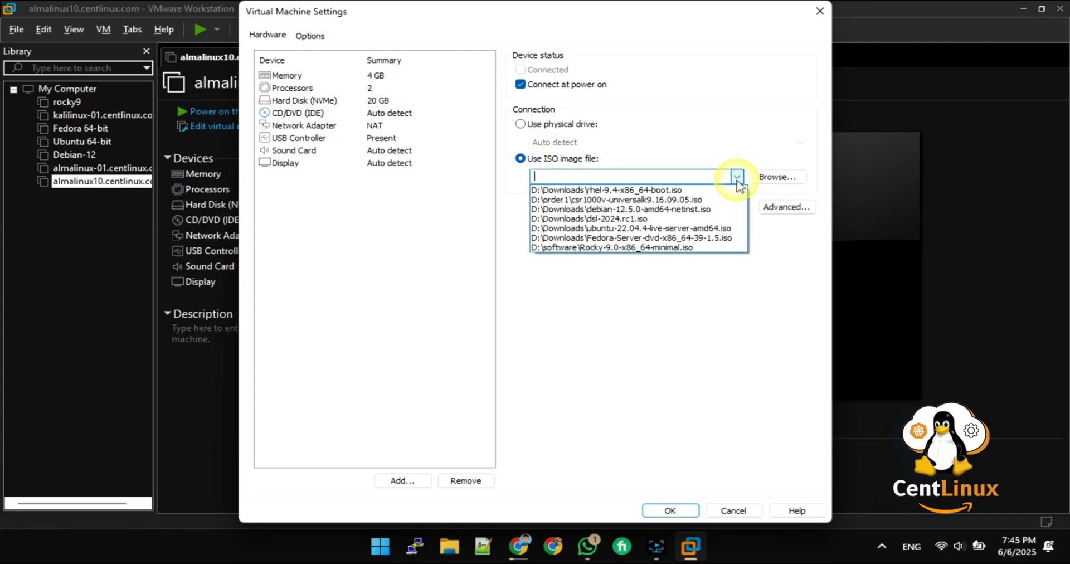
{"action": "left_click", "coordinate": [770, 181]}
{"action": "left_click", "coordinate": [770, 183]}
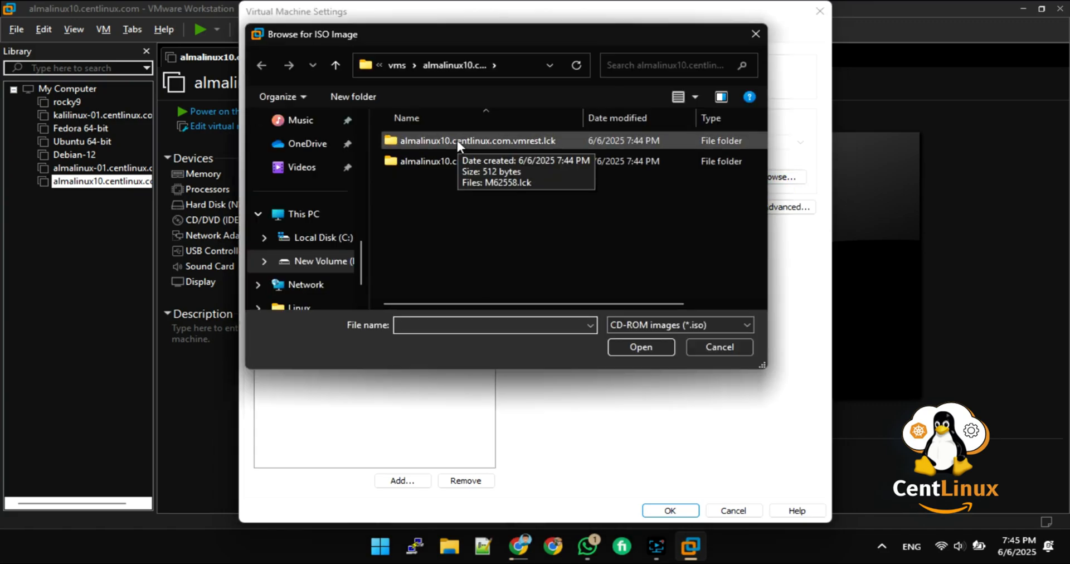
{"action": "scroll", "coordinate": [309, 217], "scroll_direction": "down", "scroll_amount": 1}
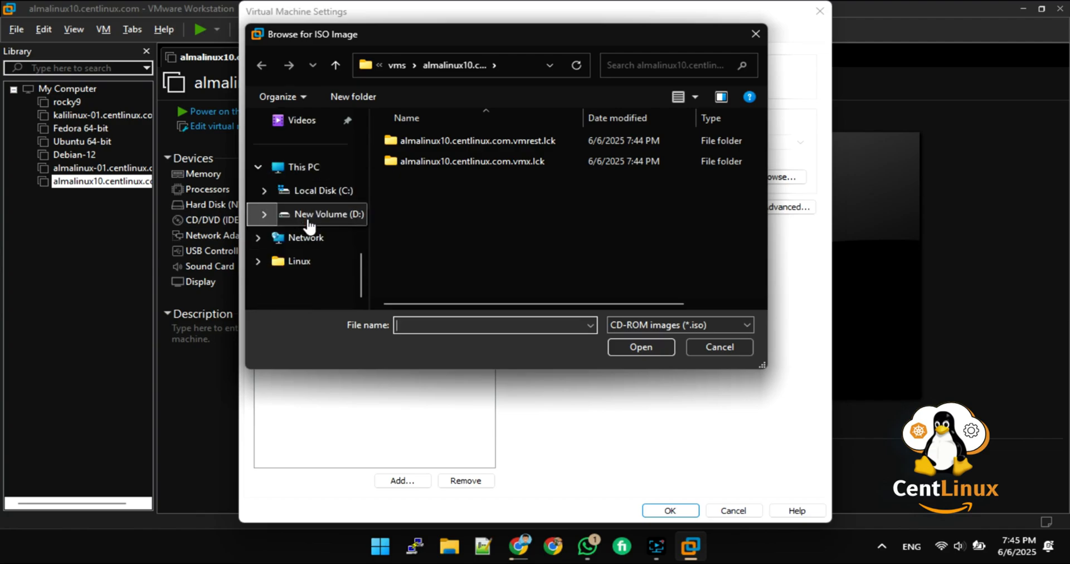
{"action": "left_click", "coordinate": [315, 215]}
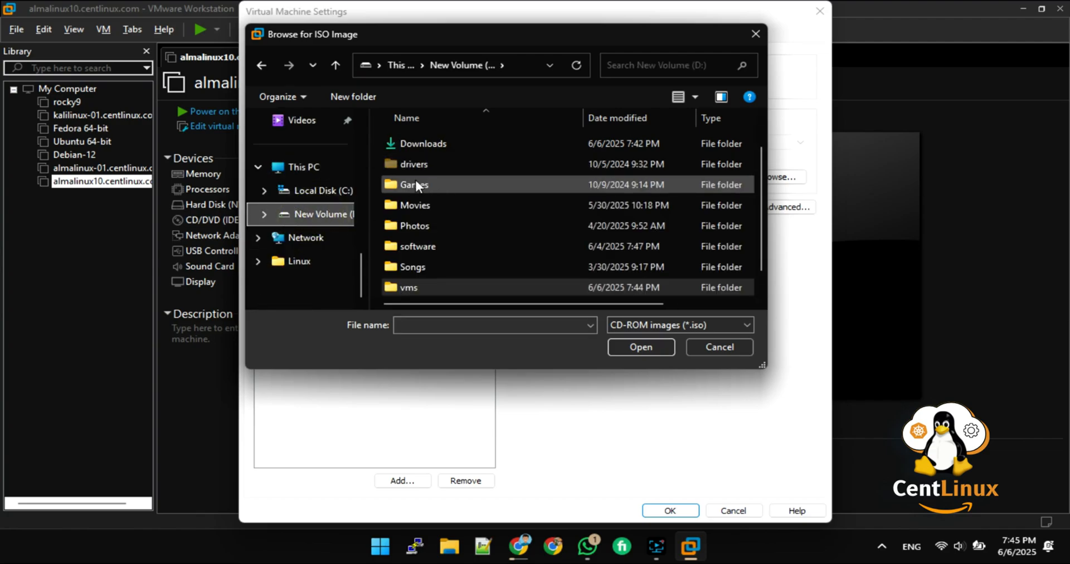
{"action": "double_click", "coordinate": [414, 143]}
{"action": "left_click", "coordinate": [441, 162]}
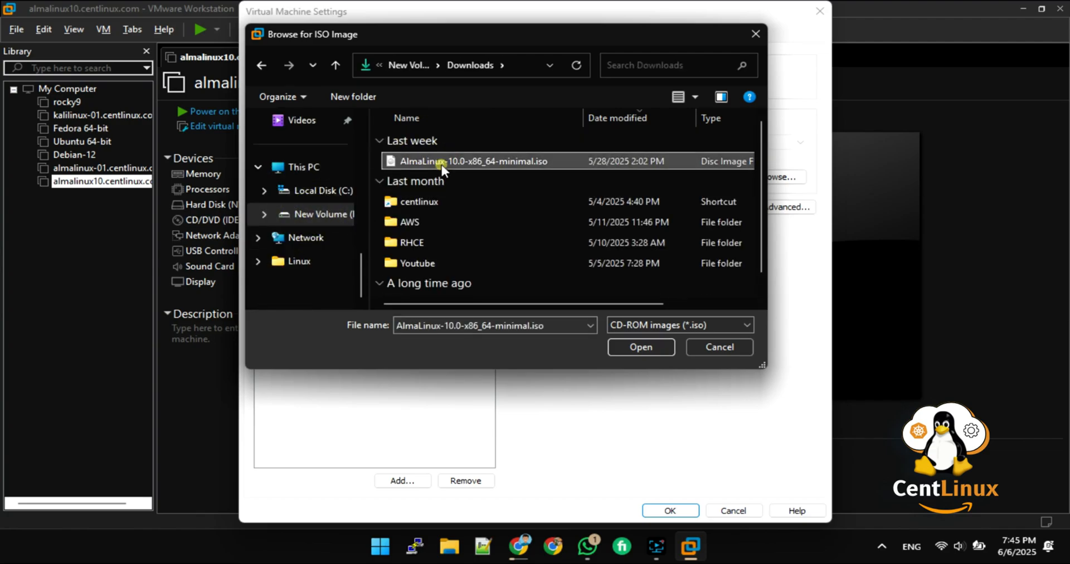
{"action": "left_click", "coordinate": [620, 347]}
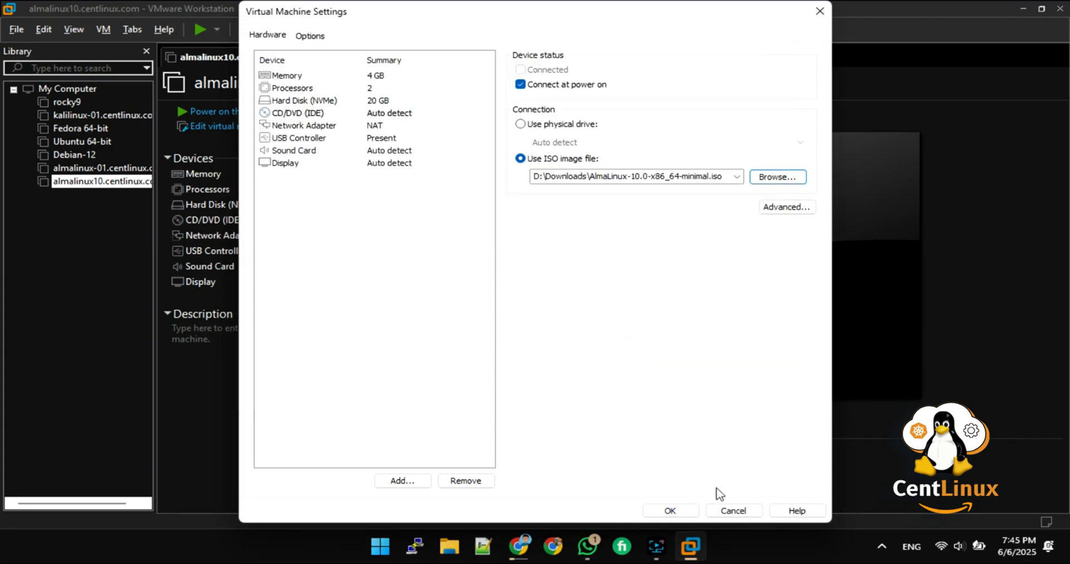
{"action": "left_click", "coordinate": [671, 510]}
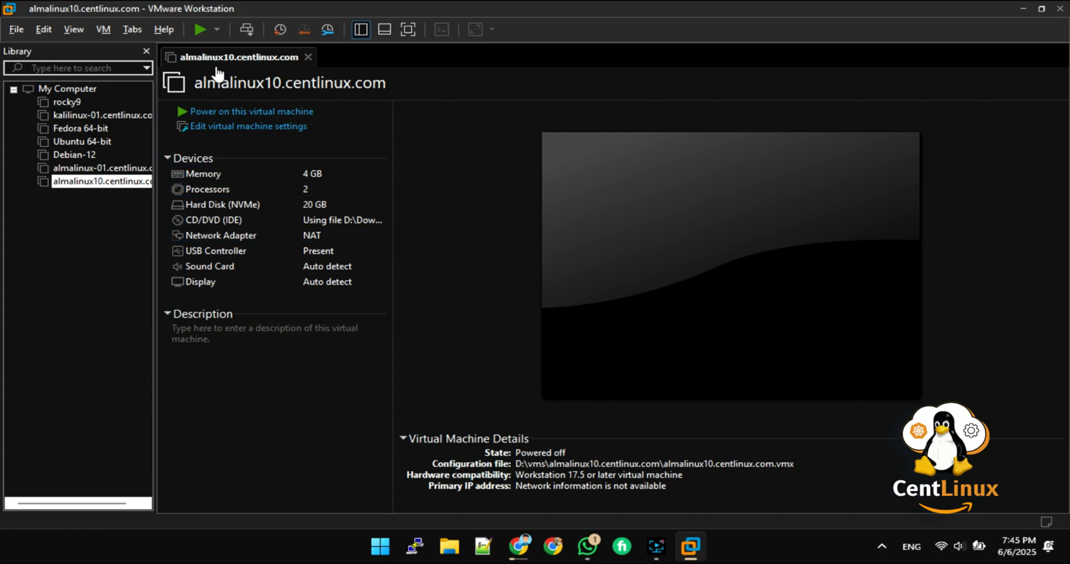
Step: Power on the VM, boot the Install AlmaLinux 10.0 GRUB entry, and go full screen
{"action": "left_click", "coordinate": [210, 110]}
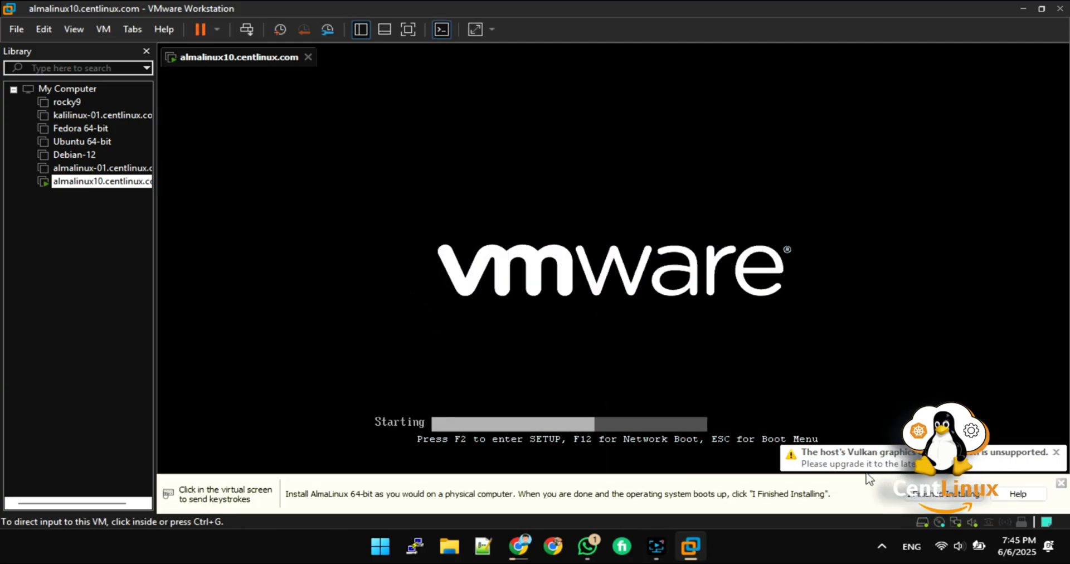
{"action": "left_click", "coordinate": [390, 320]}
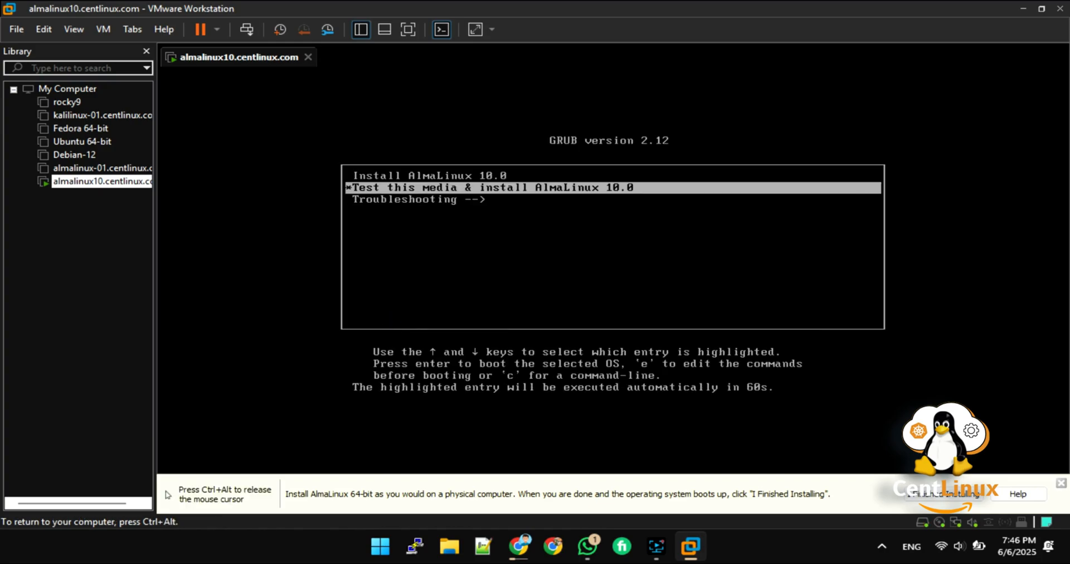
{"action": "key", "text": "Down"}
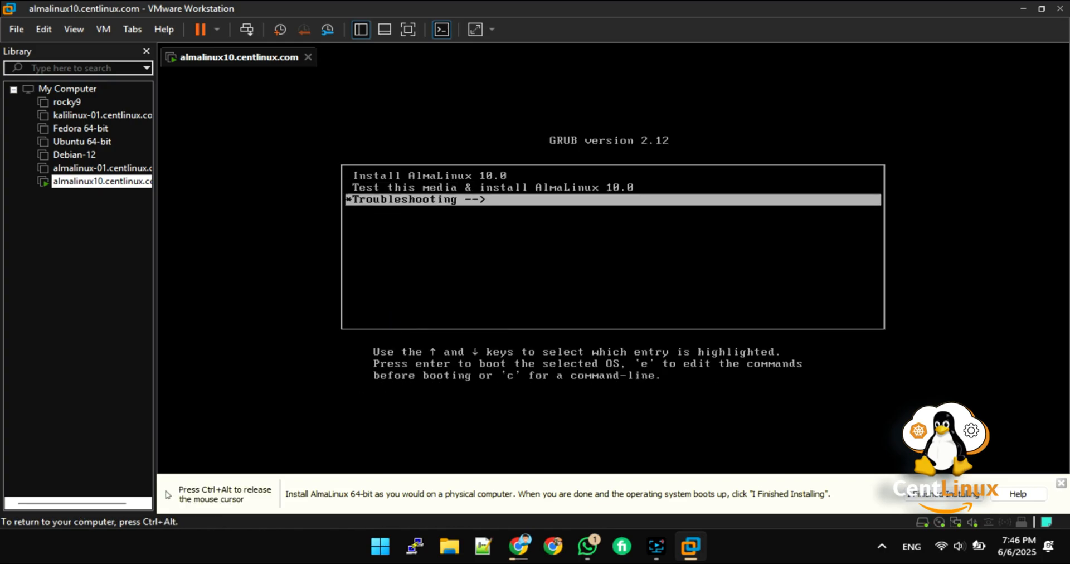
{"action": "key", "text": "Up"}
{"action": "key", "text": "Up"}
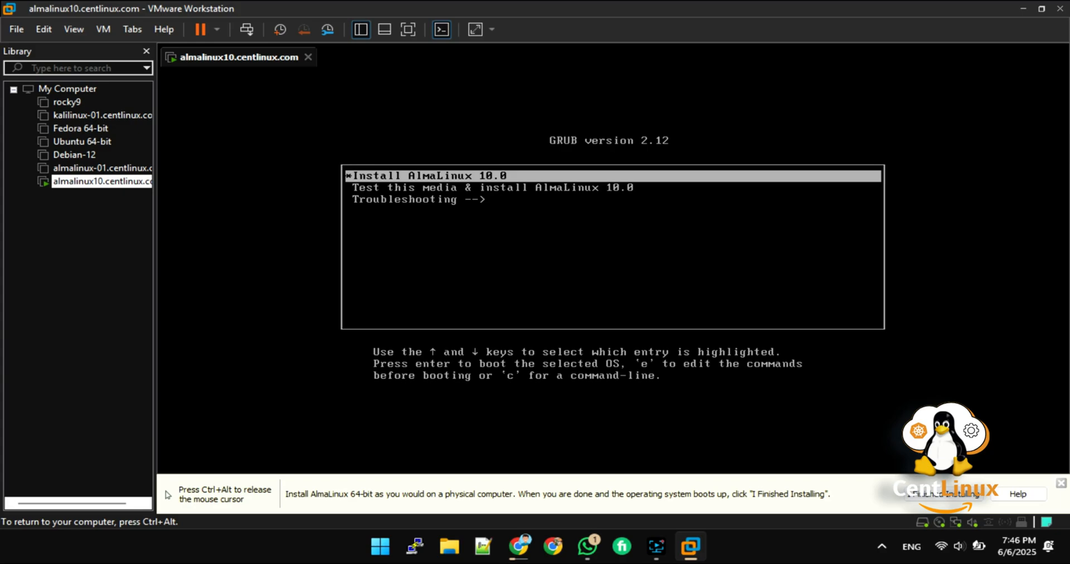
{"action": "key", "text": "Return"}
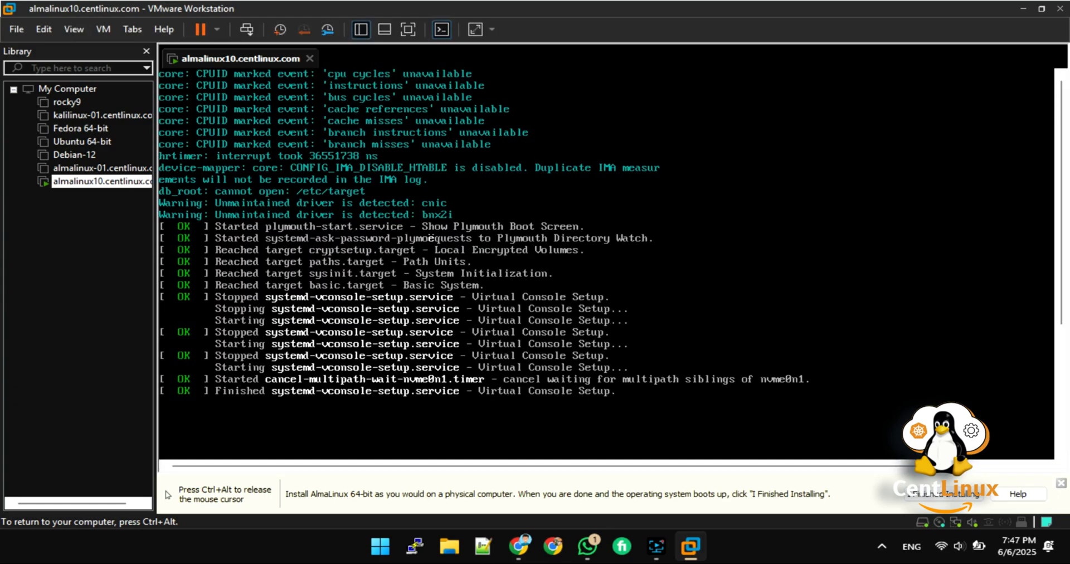
{"action": "key", "text": "ctrl+alt"}
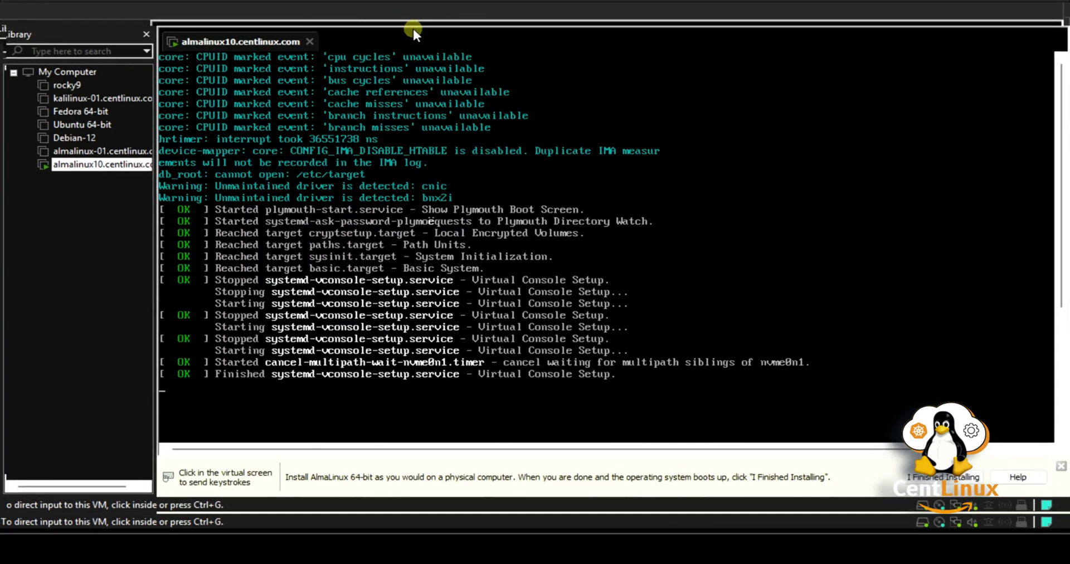
{"action": "left_click", "coordinate": [413, 28]}
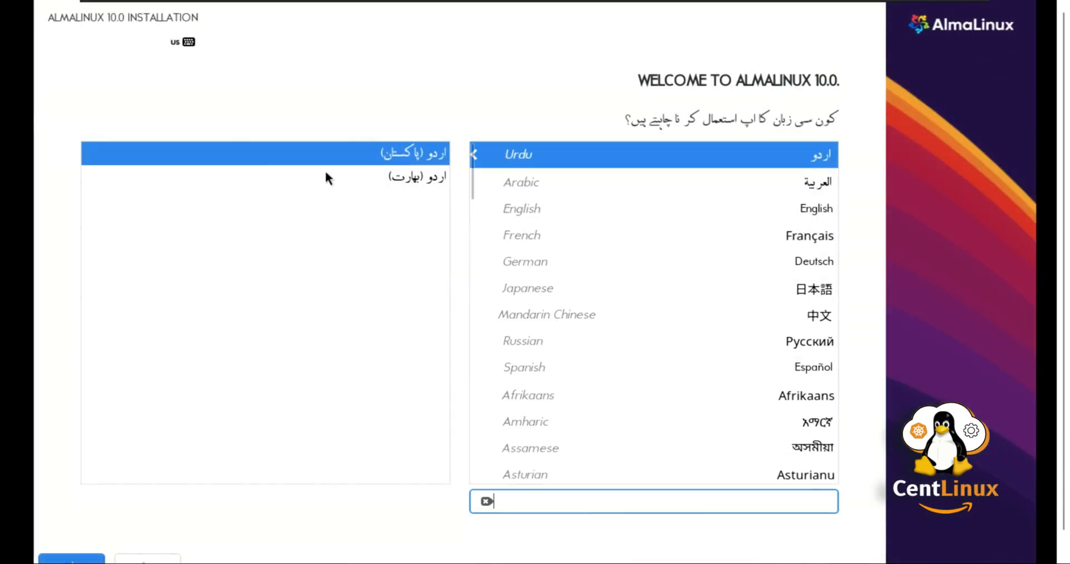
Step: Choose English (United States) as the language on the installer's welcome screen
{"action": "left_click", "coordinate": [520, 212]}
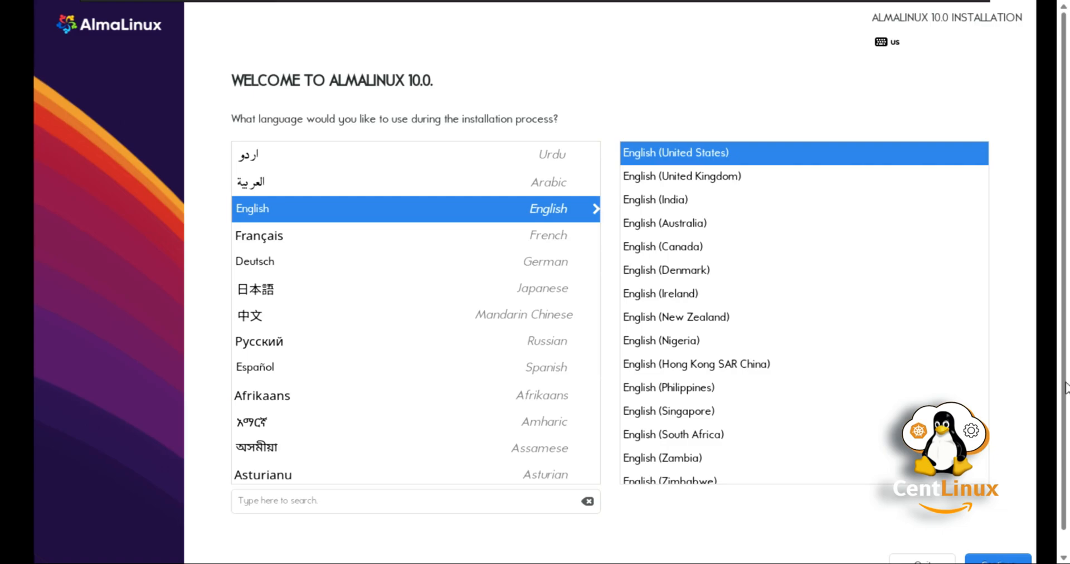
{"action": "left_click_drag", "start_coordinate": [1061, 385], "coordinate": [1065, 396]}
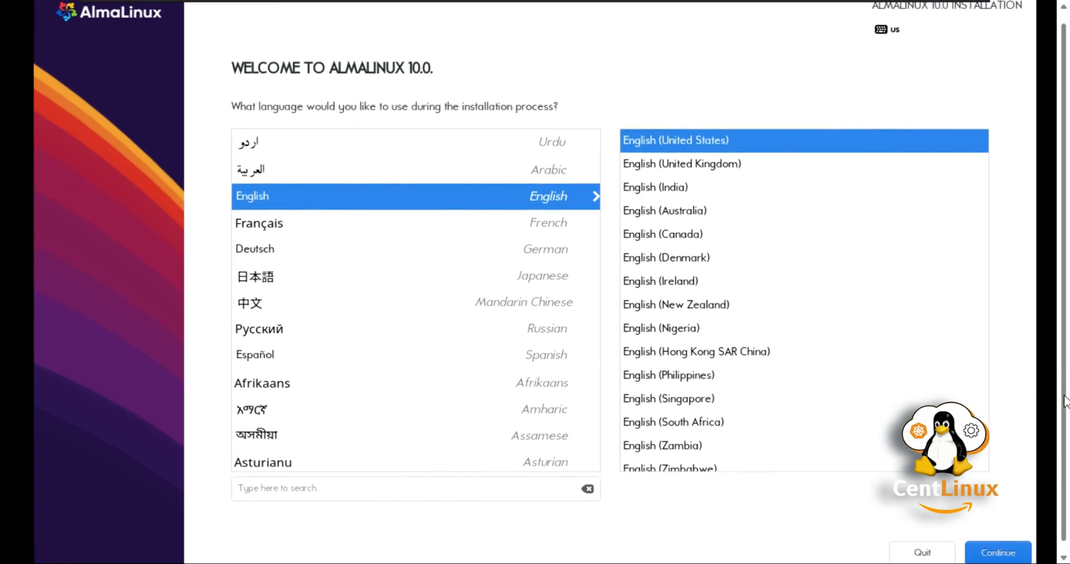
{"action": "left_click", "coordinate": [991, 553]}
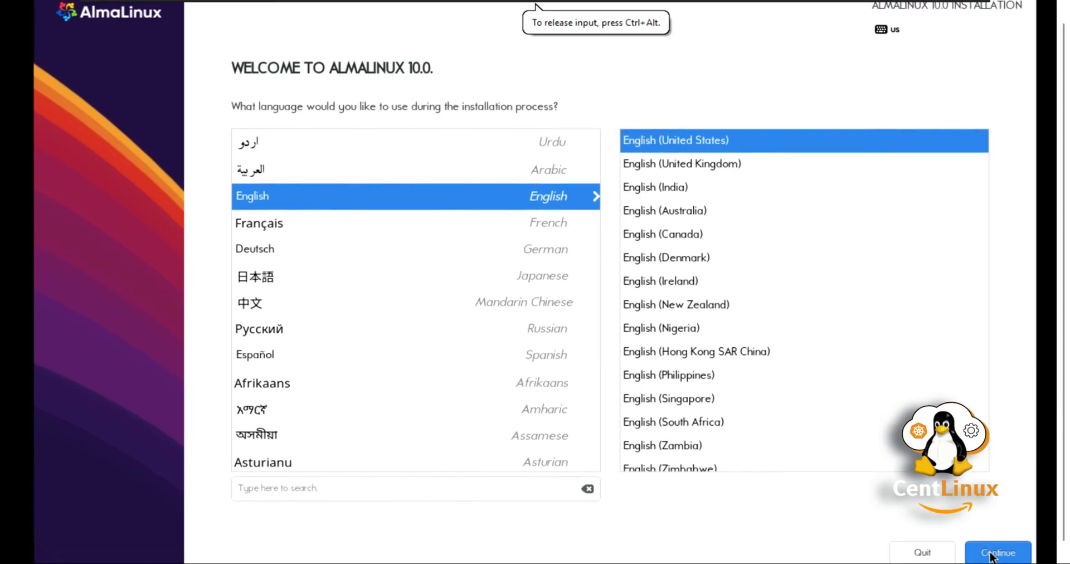
Step: Continue past the welcome screen and accept automatic partitioning on the 20 GiB disk
{"action": "left_click", "coordinate": [991, 554]}
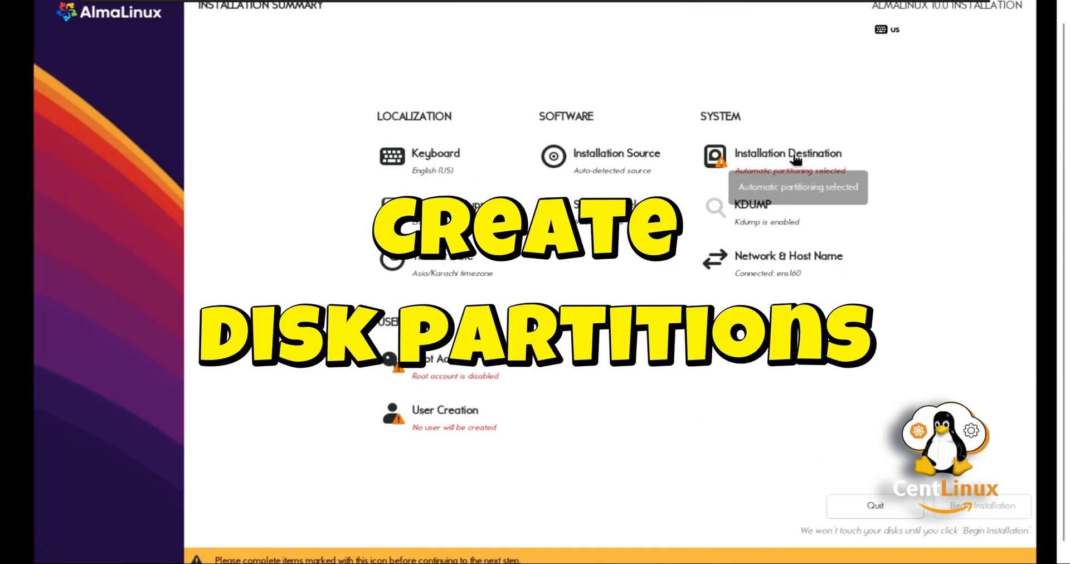
{"action": "left_click", "coordinate": [736, 167]}
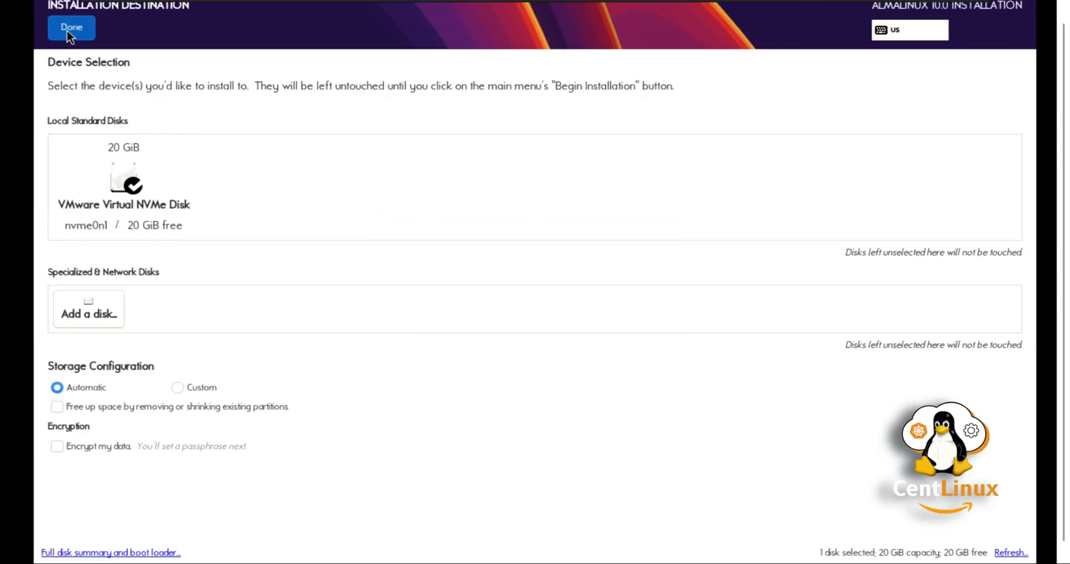
{"action": "left_click", "coordinate": [70, 27]}
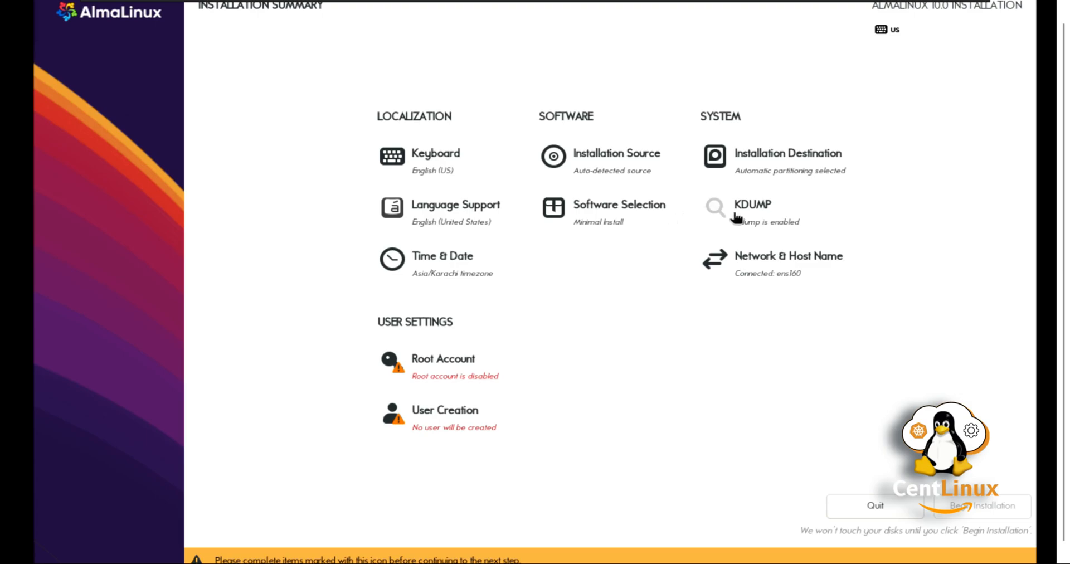
Step: Disable kdump and bring up the Time & Date settings
{"action": "left_click", "coordinate": [763, 220]}
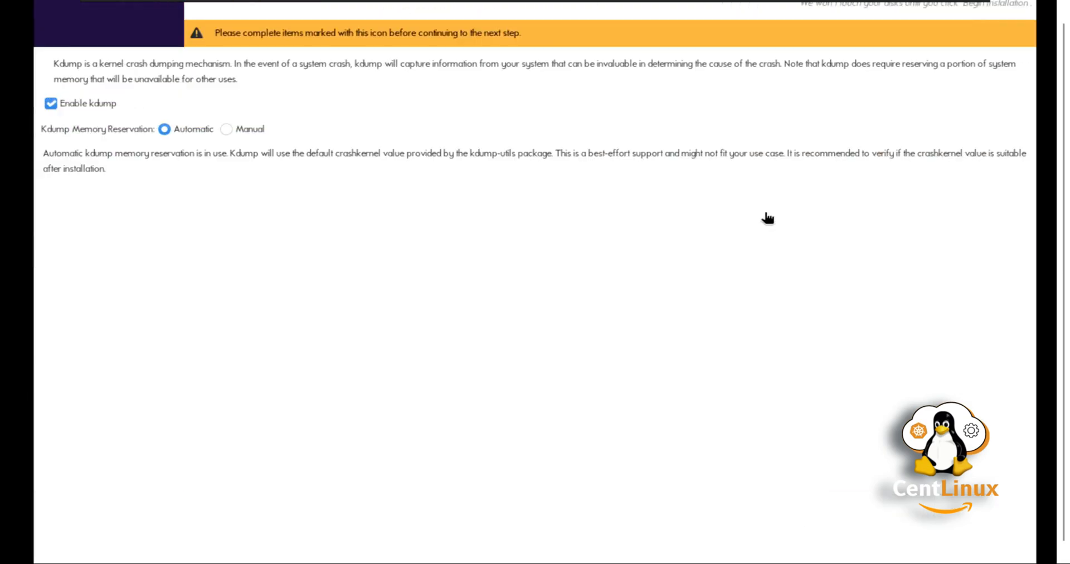
{"action": "left_click", "coordinate": [50, 104]}
{"action": "left_click", "coordinate": [62, 31]}
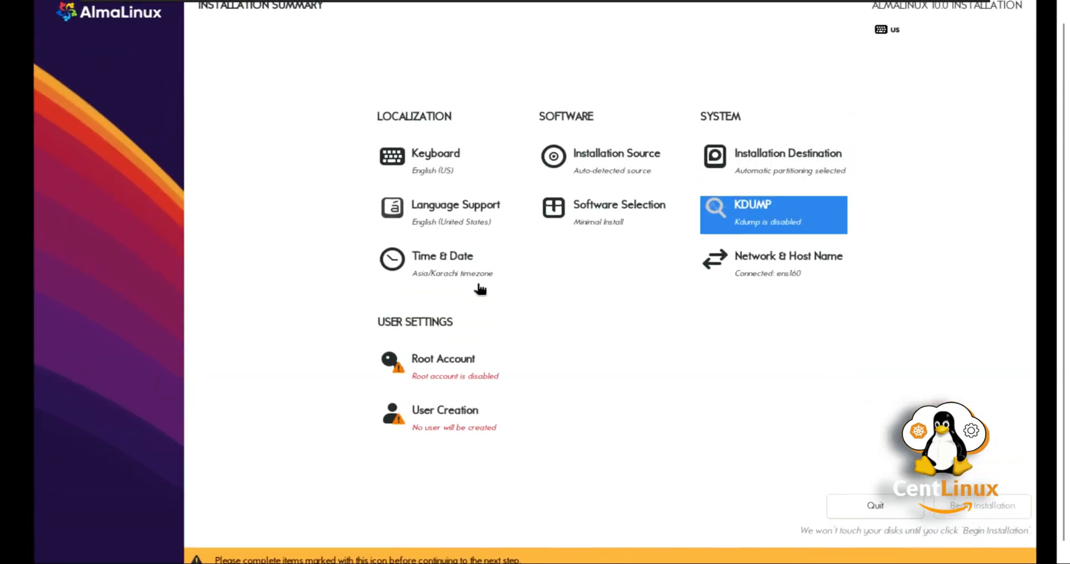
{"action": "left_click", "coordinate": [454, 272]}
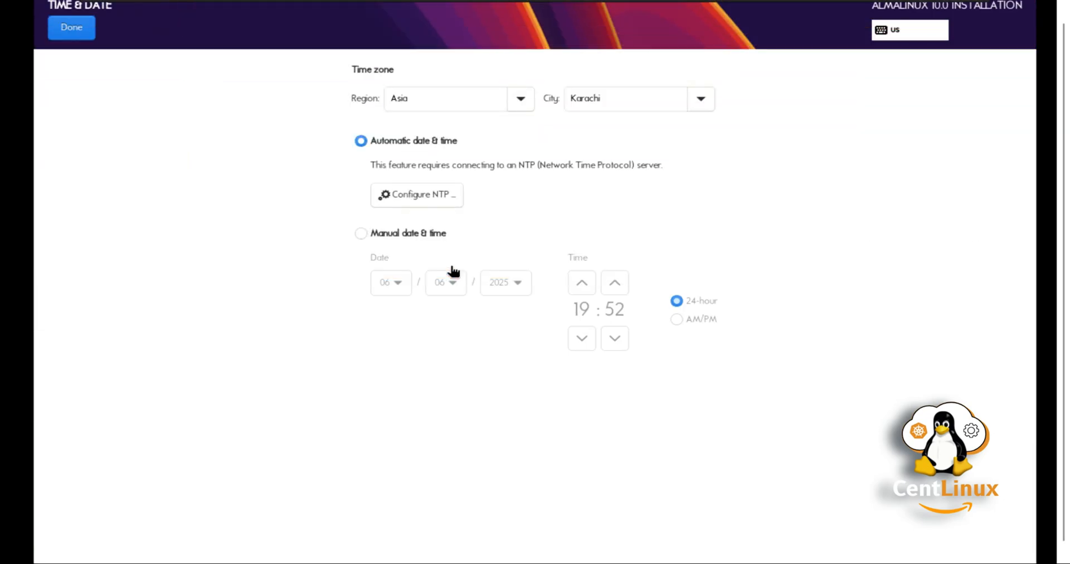
Step: Choose region United States and city Central Time, then go back to the Installation Summary
{"action": "left_click", "coordinate": [520, 102]}
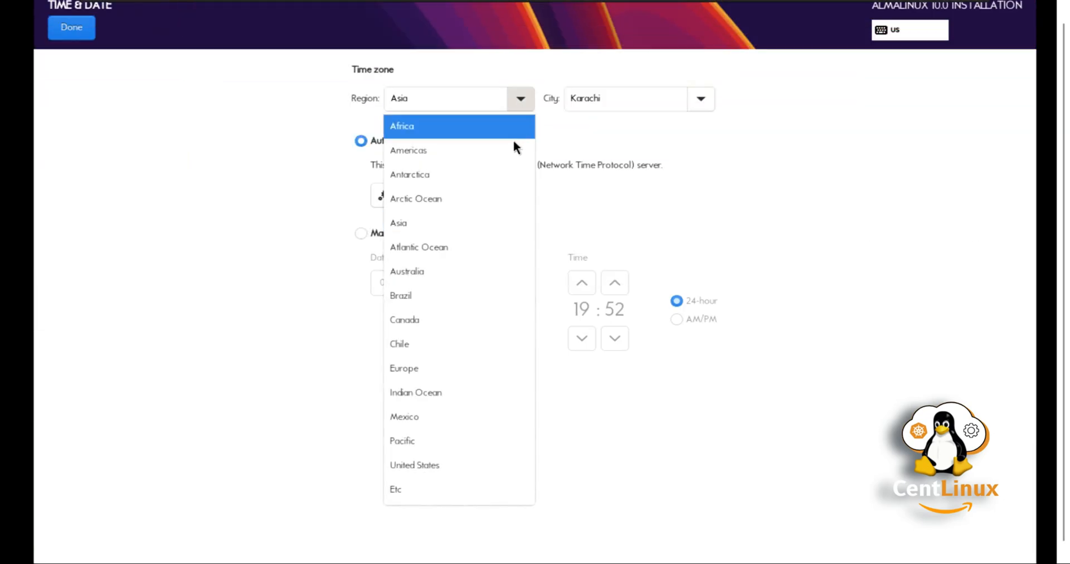
{"action": "left_click", "coordinate": [448, 462]}
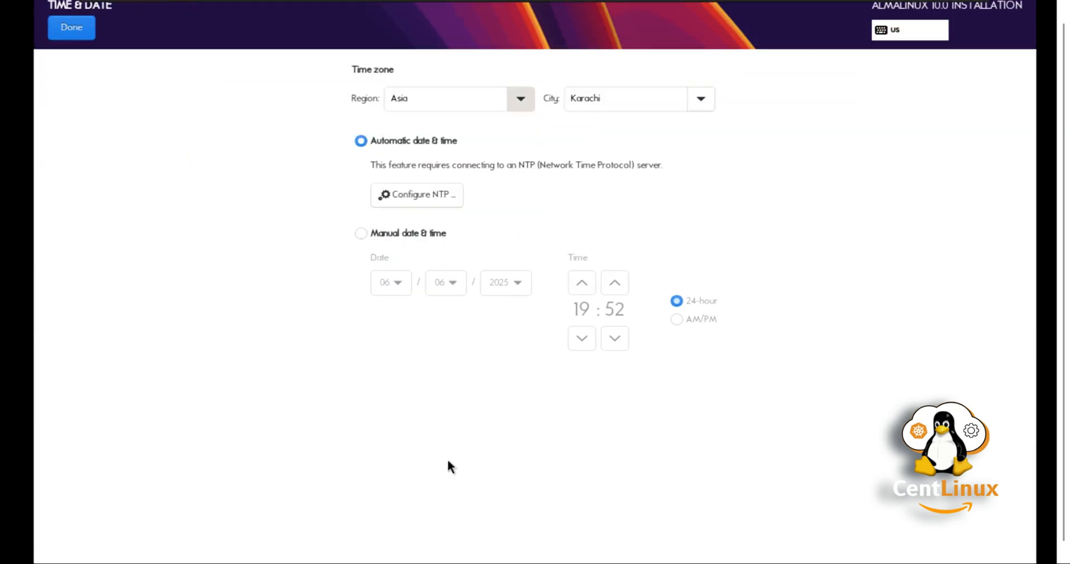
{"action": "left_click", "coordinate": [696, 103]}
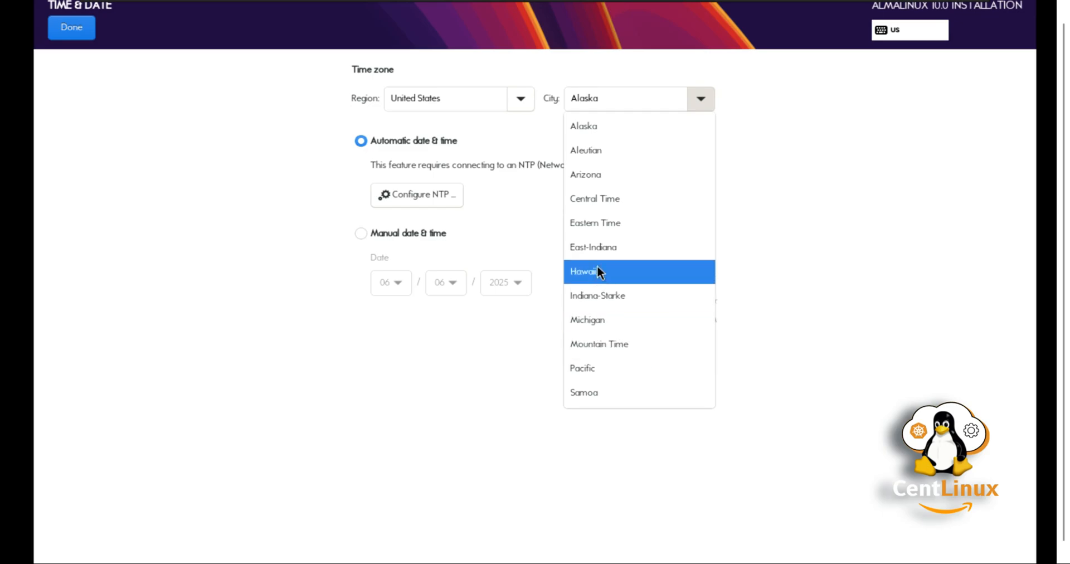
{"action": "left_click", "coordinate": [594, 198]}
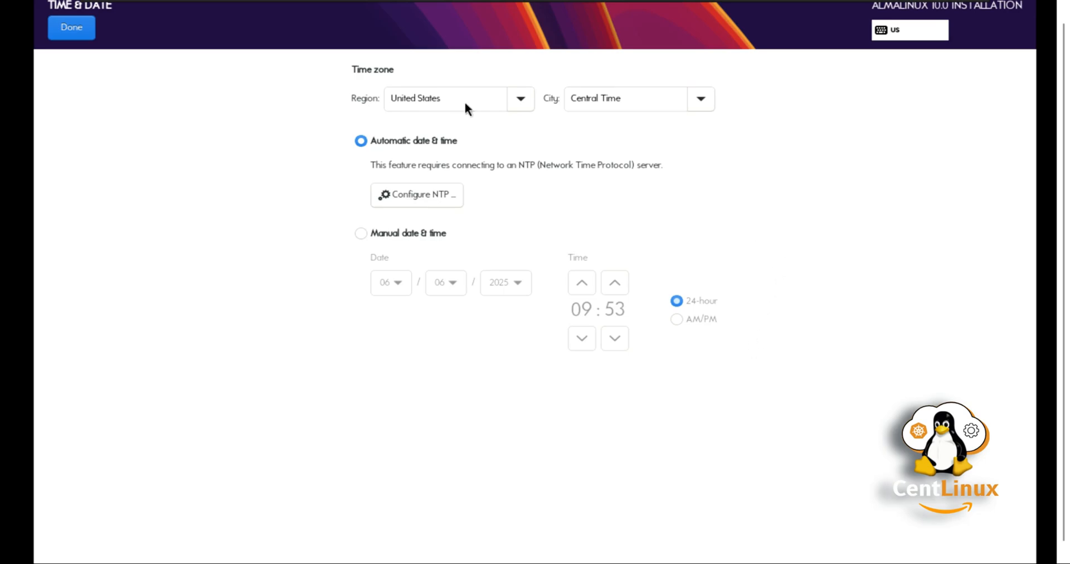
{"action": "left_click", "coordinate": [64, 31]}
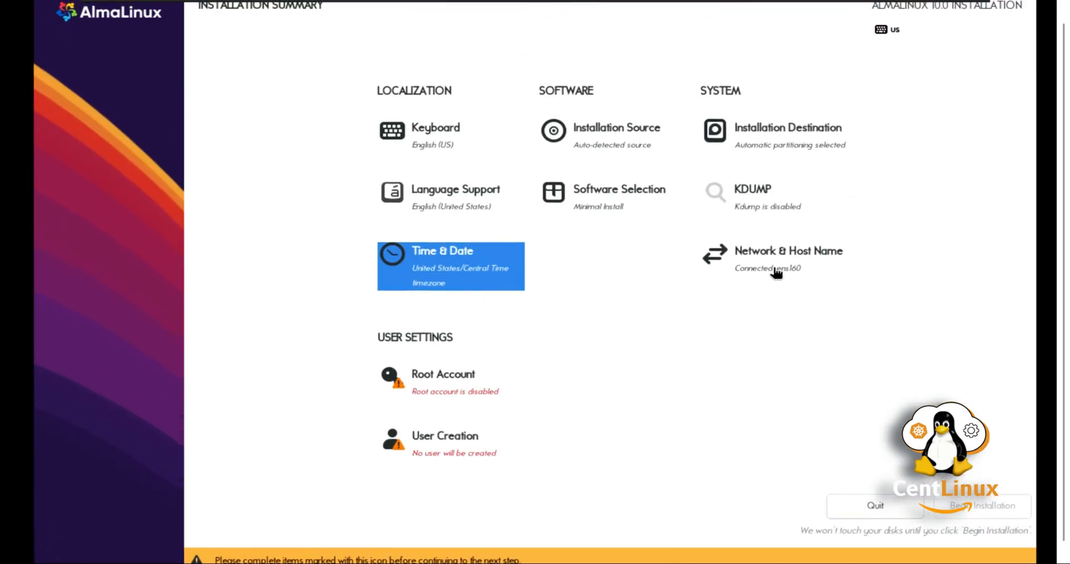
Step: Apply the host name almalinux10.centlinux.com in Network & Host Name settings
{"action": "left_click", "coordinate": [776, 268]}
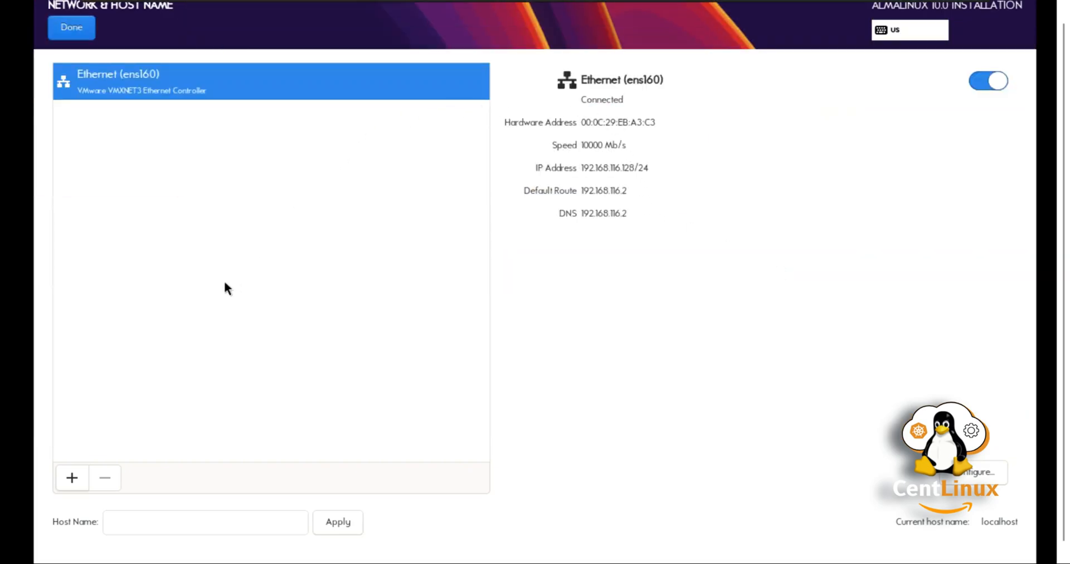
{"action": "left_click", "coordinate": [151, 521]}
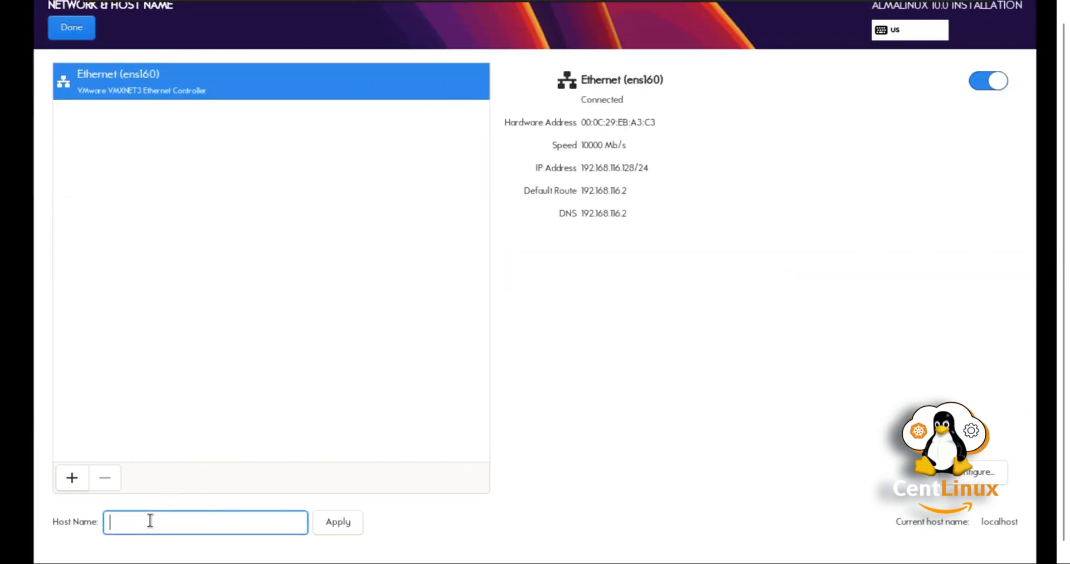
{"action": "type", "text": "almalinux10.centlinux.com"}
{"action": "left_click", "coordinate": [338, 524]}
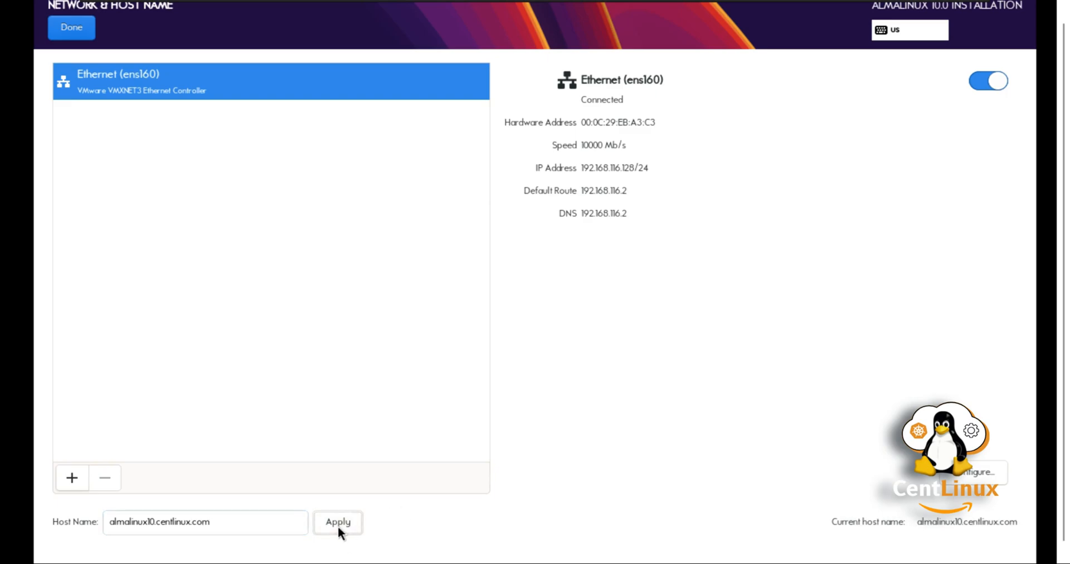
{"action": "left_click", "coordinate": [59, 23]}
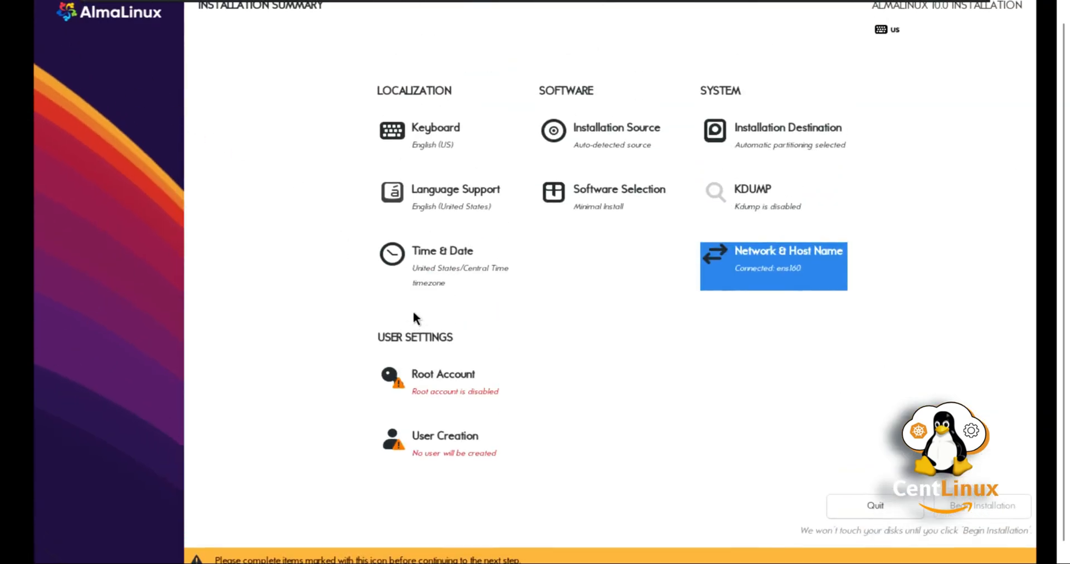
Step: Leave root disabled and create an administrator user with a full name and password
{"action": "left_click", "coordinate": [434, 375]}
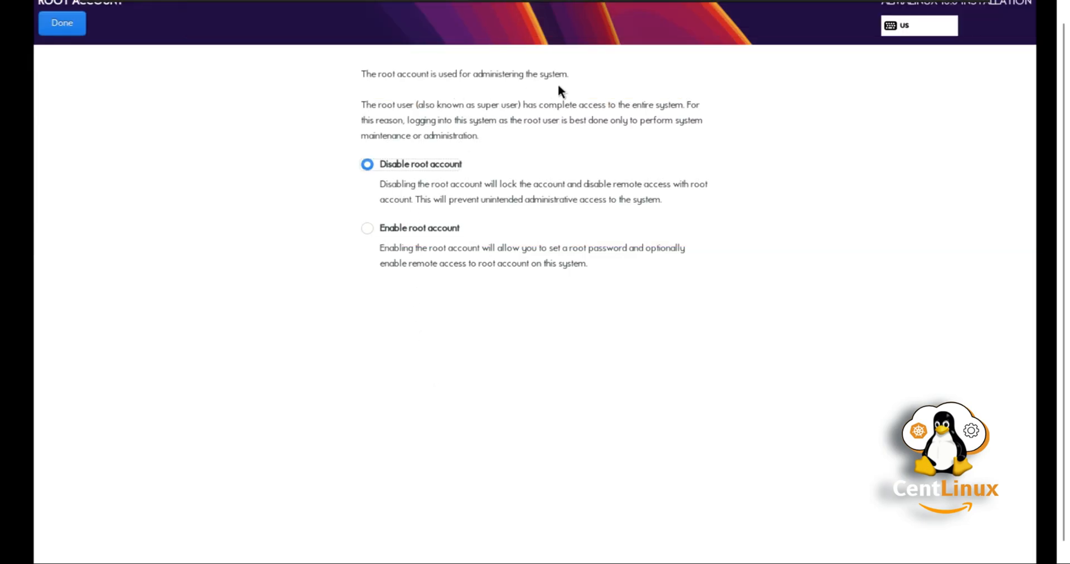
{"action": "left_click", "coordinate": [72, 19]}
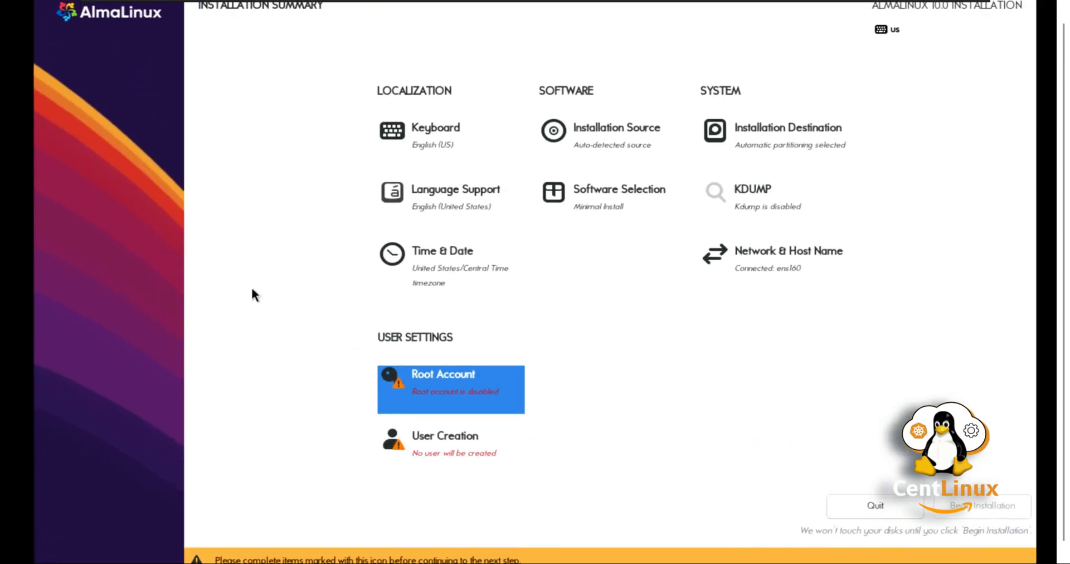
{"action": "left_click", "coordinate": [447, 442]}
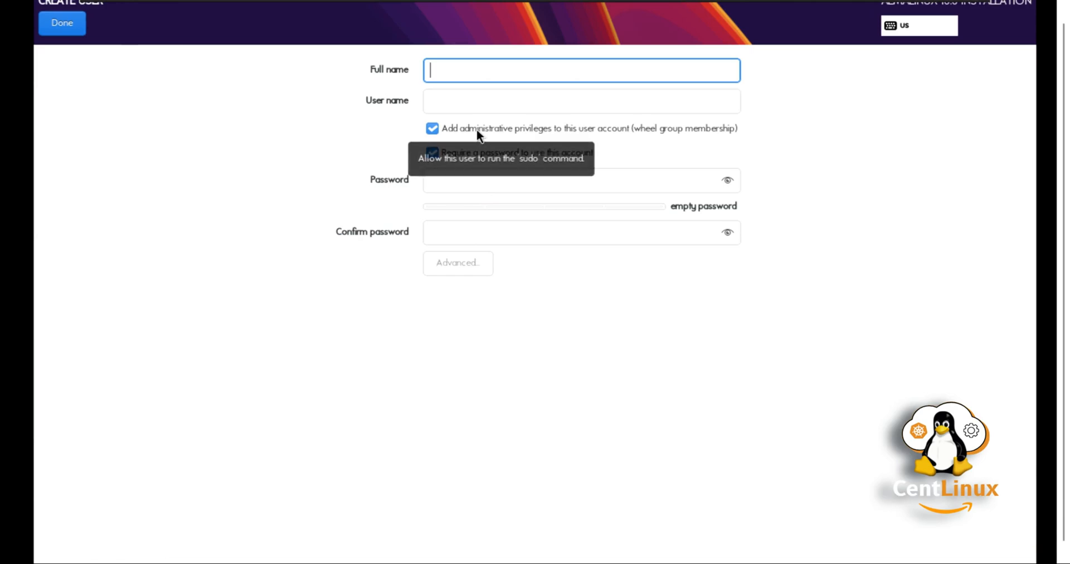
{"action": "type", "text": "ahmer"}
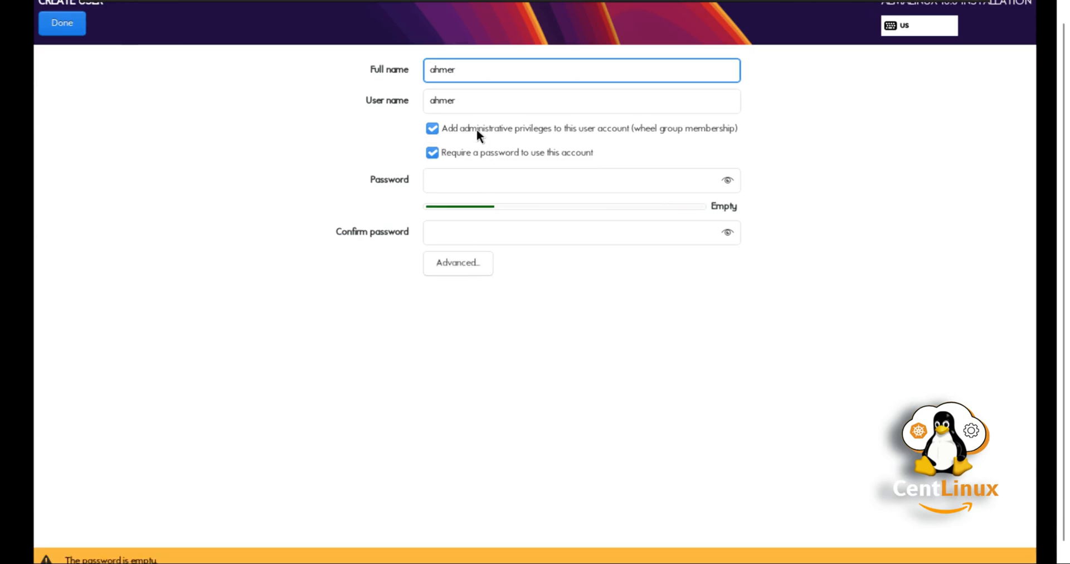
{"action": "type", "text": "r"}
{"action": "key", "text": "Tab"}
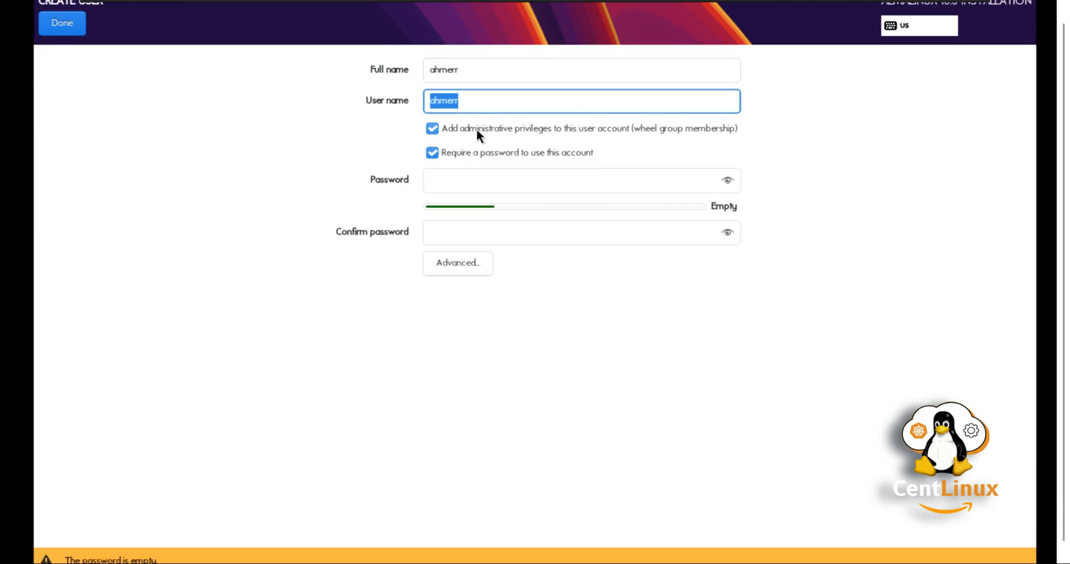
{"action": "key", "text": "Tab"}
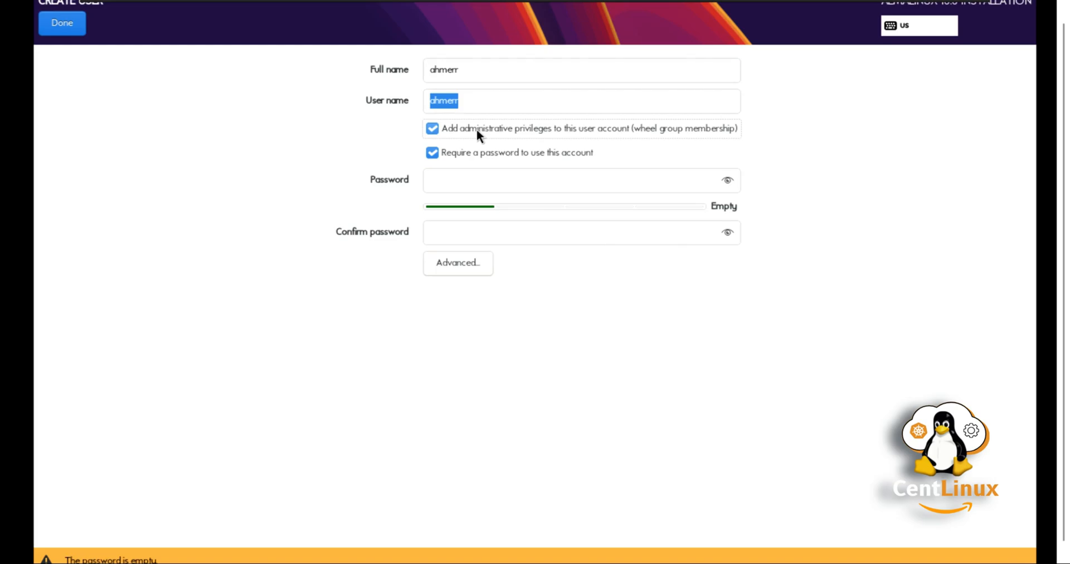
{"action": "left_click", "coordinate": [525, 179]}
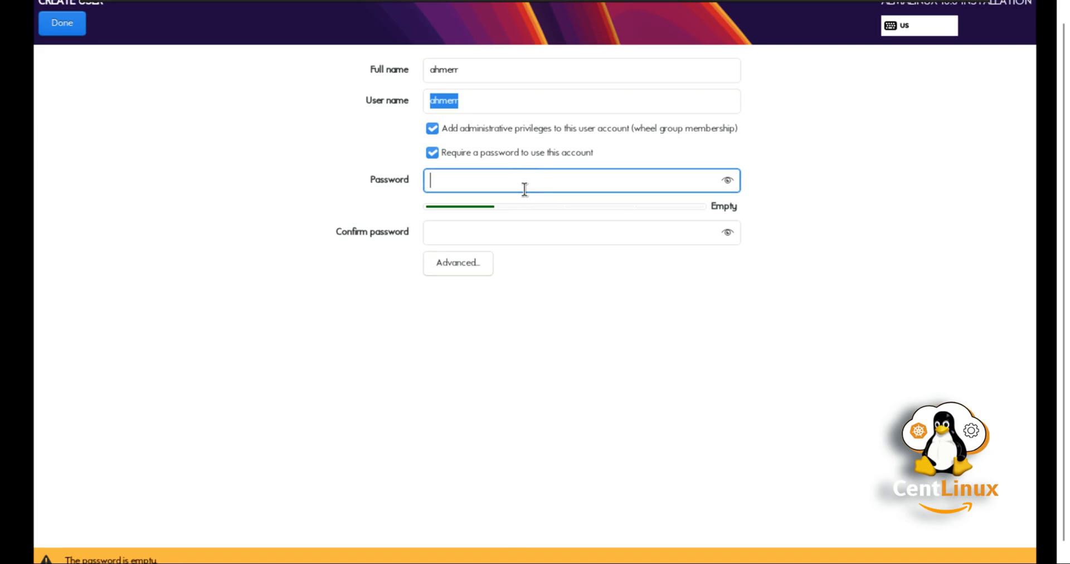
{"action": "type", "text": "12345"}
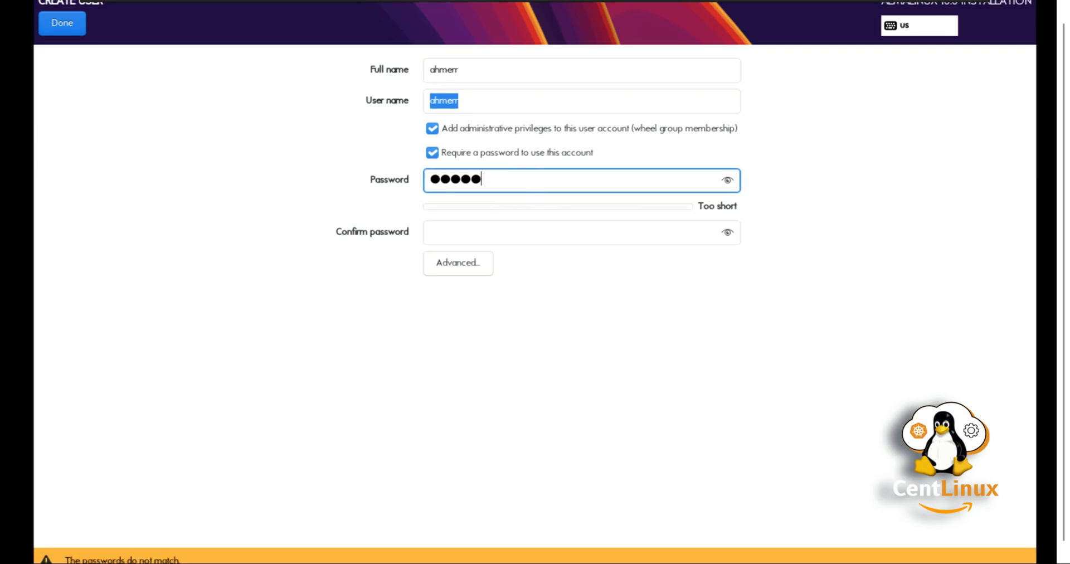
{"action": "type", "text": "678910"}
{"action": "key", "text": "Tab"}
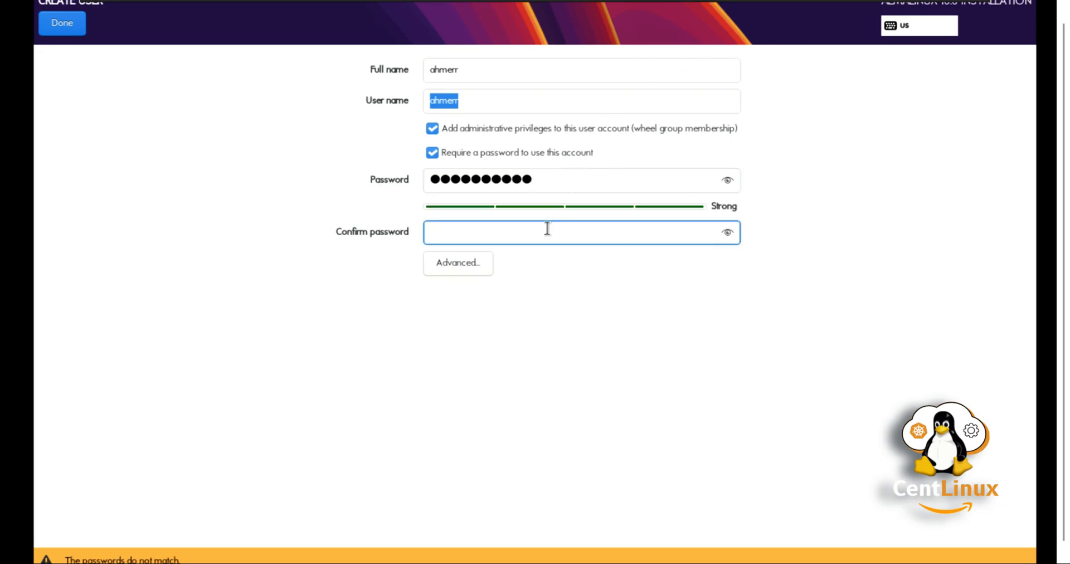
{"action": "type", "text": "12345678910"}
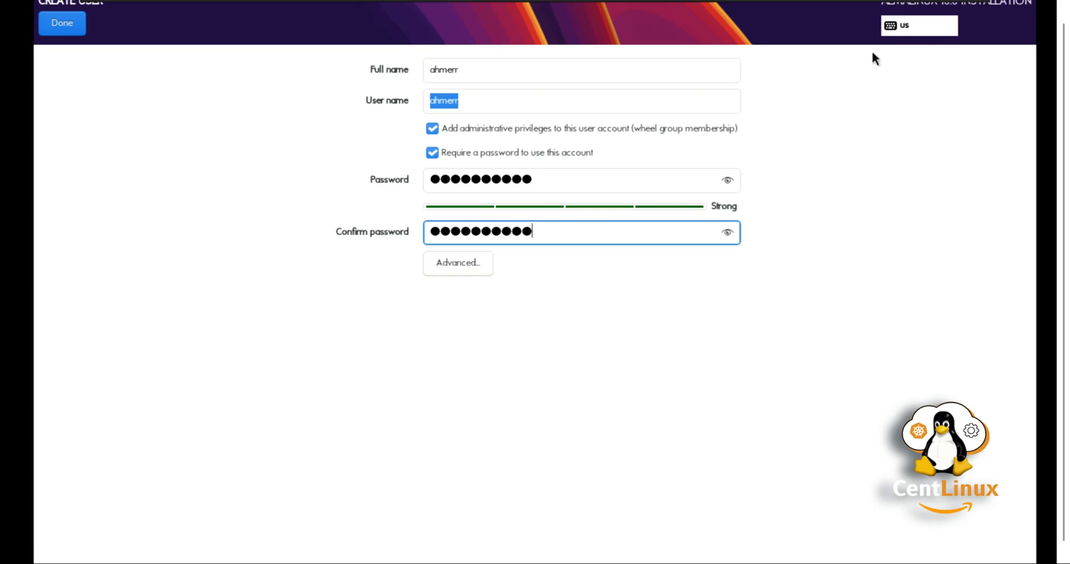
{"action": "left_click", "coordinate": [67, 26]}
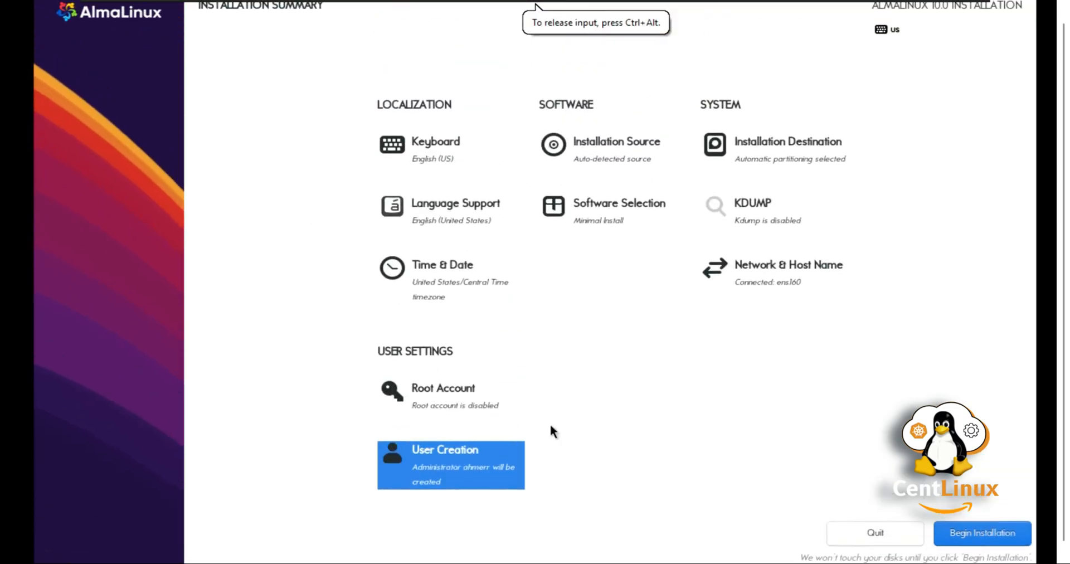
Step: Begin the AlmaLinux installation and reboot the VM once it completes
{"action": "left_click", "coordinate": [986, 533]}
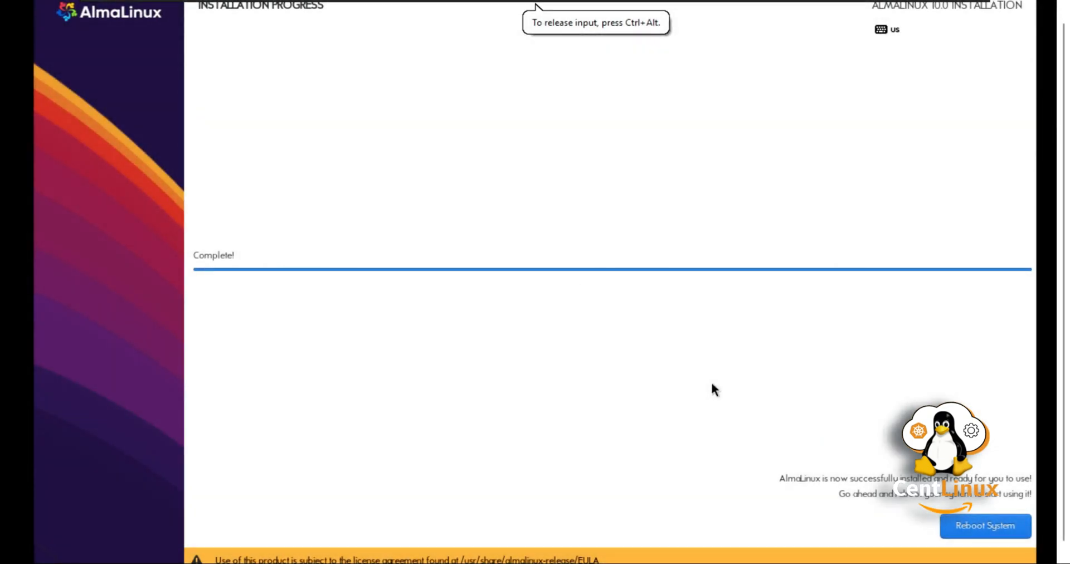
{"action": "left_click", "coordinate": [989, 528]}
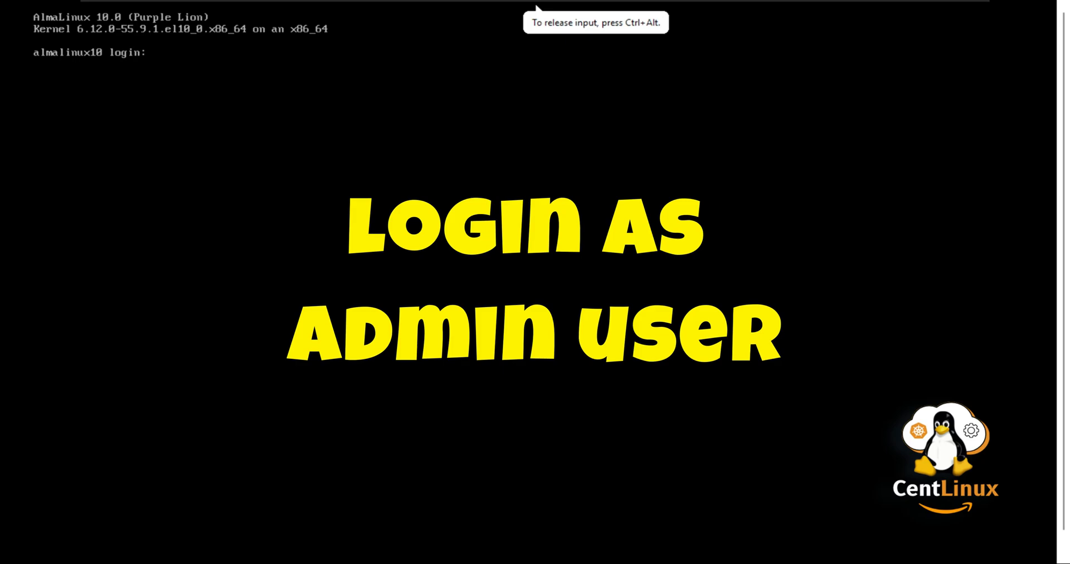
Step: Log in at the AlmaLinux console with the admin user name and password
{"action": "type", "text": "ahmerr"}
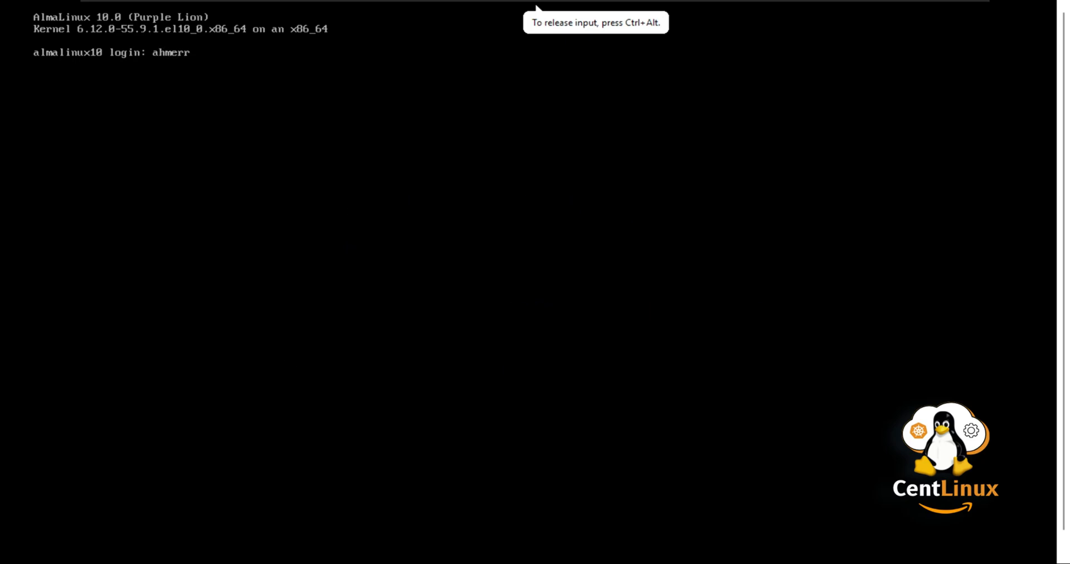
{"action": "key", "text": "Return"}
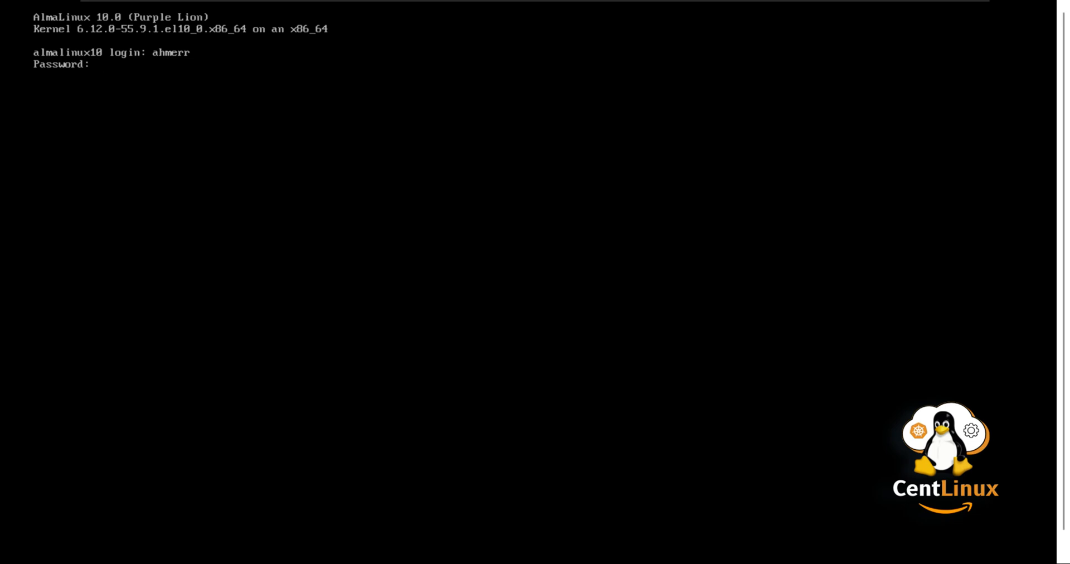
{"action": "key", "text": "Return"}
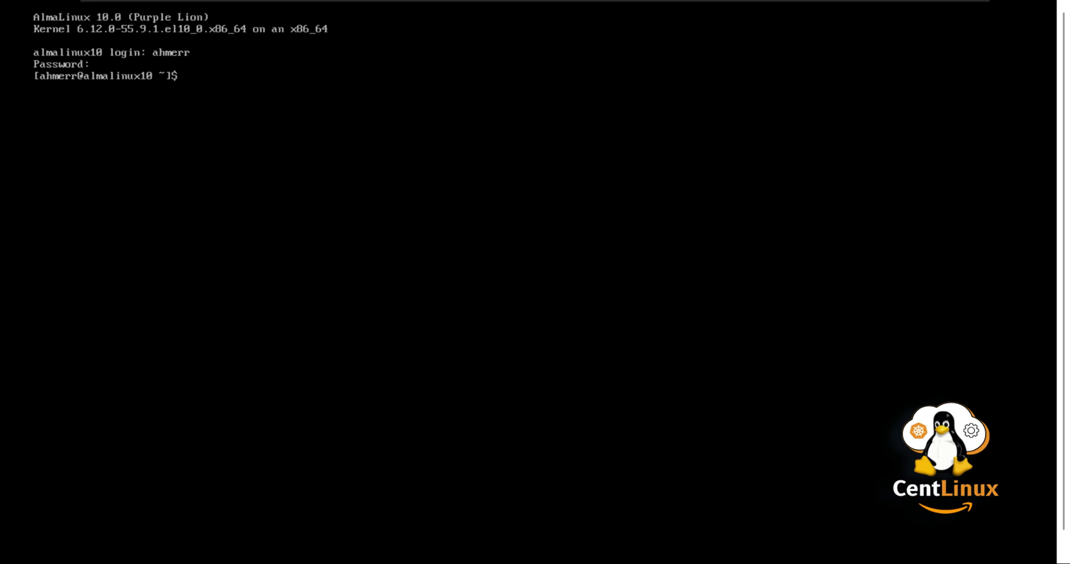
Step: List the home and root directories and display /etc/os-release
{"action": "key", "text": "Return"}
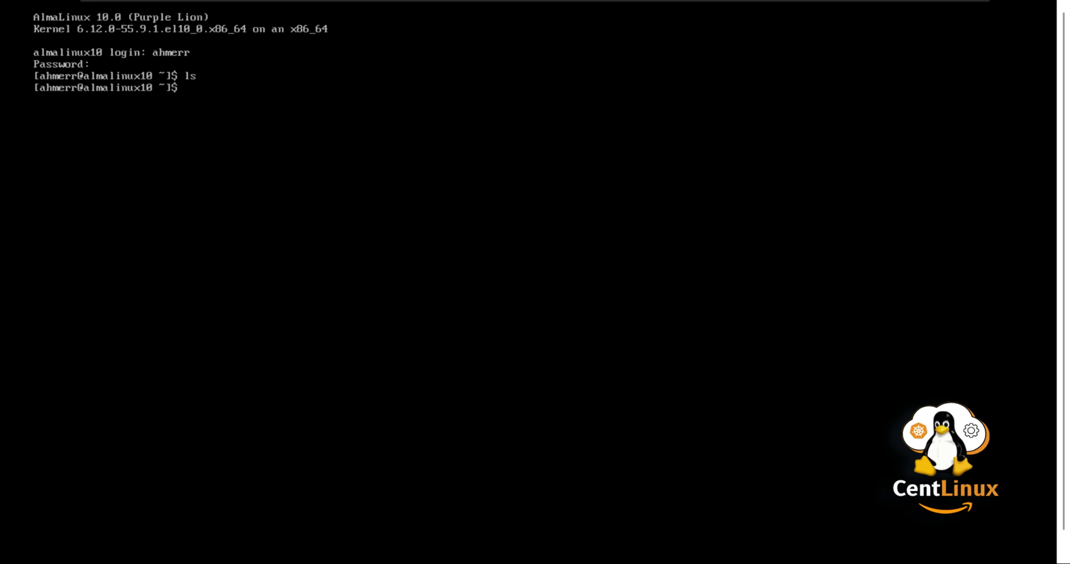
{"action": "type", "text": "ls /"}
{"action": "key", "text": "Return"}
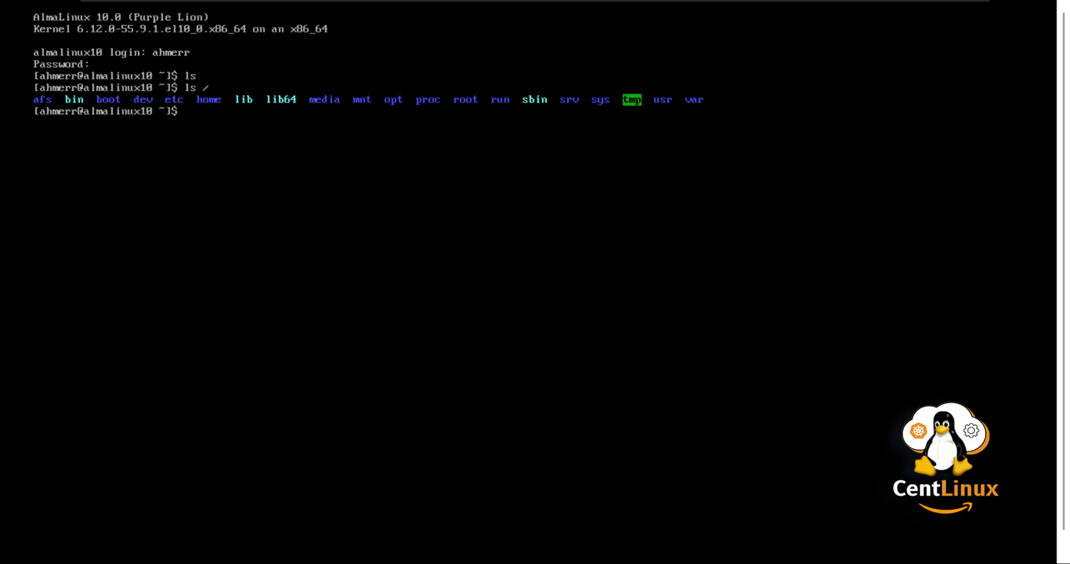
{"action": "type", "text": "cat /etc/os-rele"}
{"action": "key", "text": "Tab"}
{"action": "key", "text": "Return"}
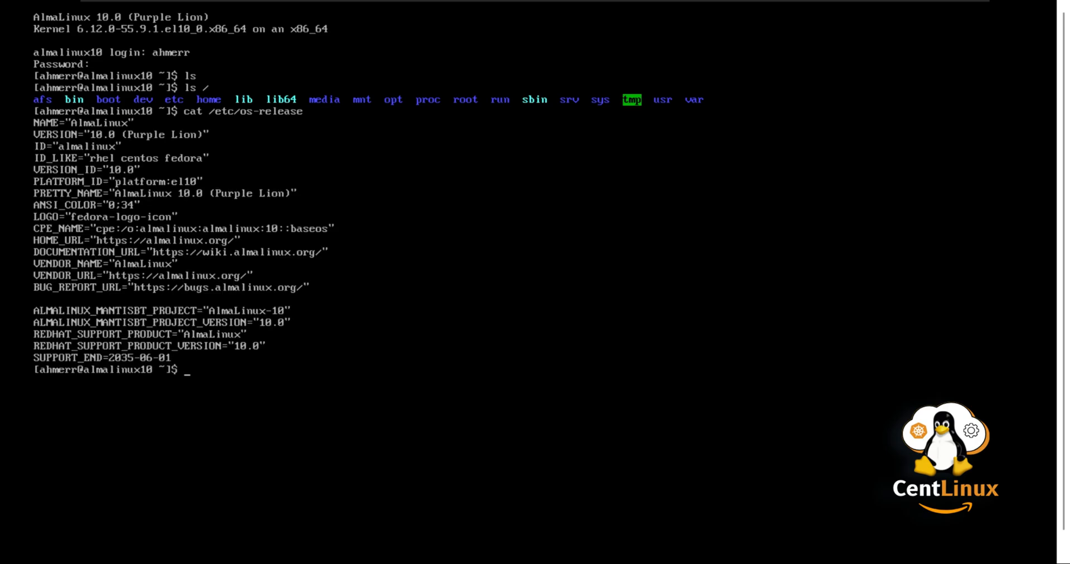
Step: Check the kernel with uname -r, hostnamectl output, then time settings and lsblk disk layout
{"action": "type", "text": "uname -r"}
{"action": "key", "text": "Return"}
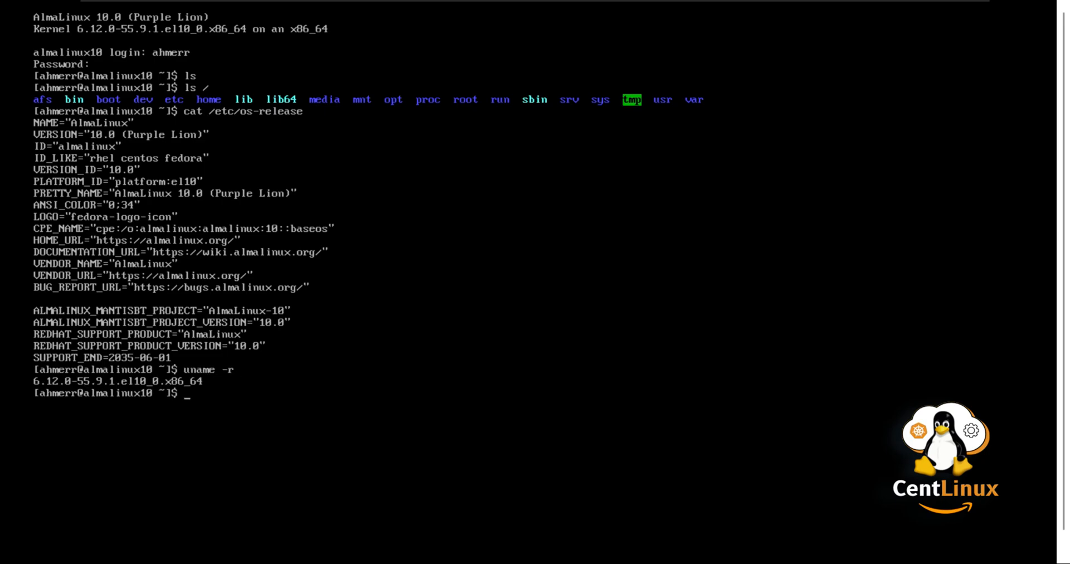
{"action": "type", "text": "hostnamectl"}
{"action": "key", "text": "Return"}
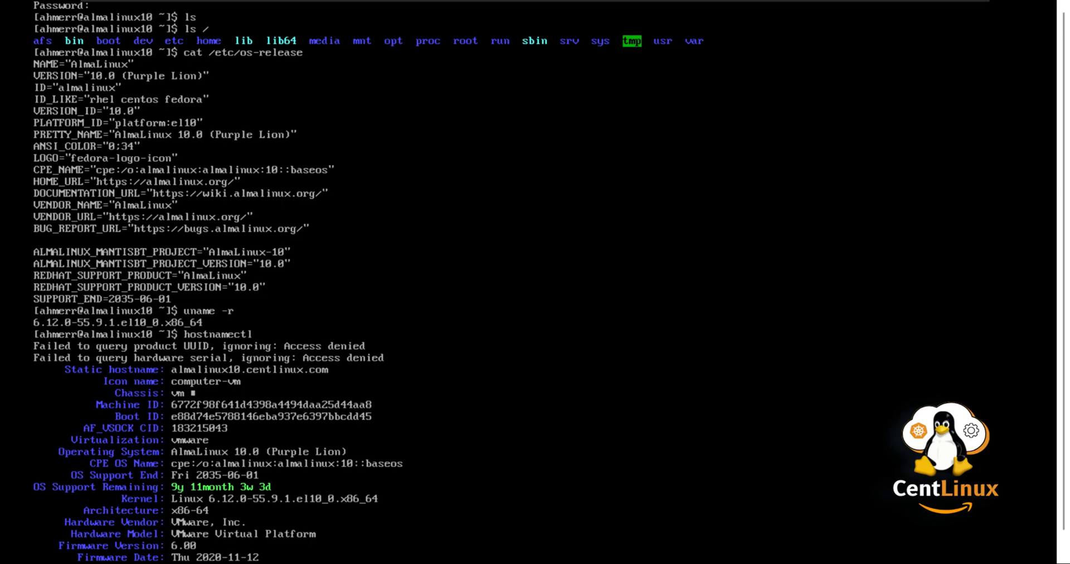
{"action": "key", "text": "Return"}
{"action": "key", "text": "Return"}
{"action": "key", "text": "Return"}
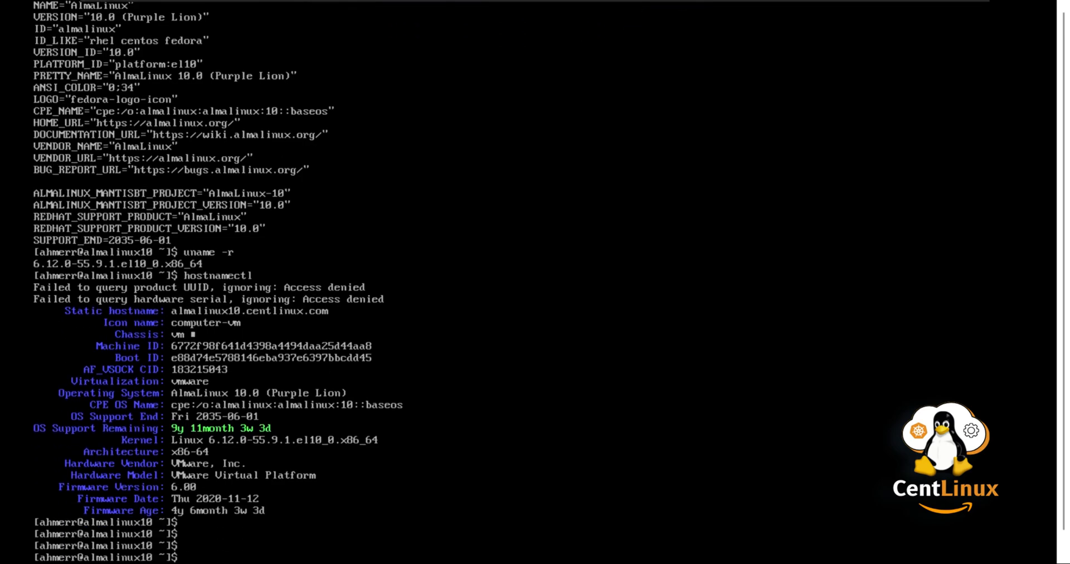
{"action": "key", "text": "ctrl+l"}
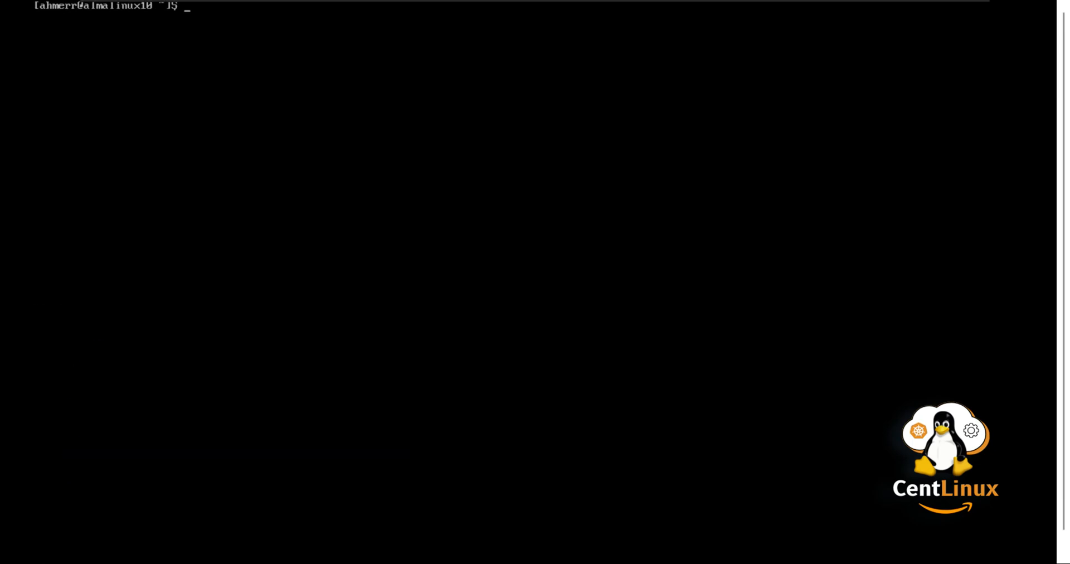
{"action": "type", "text": "timedatectl"}
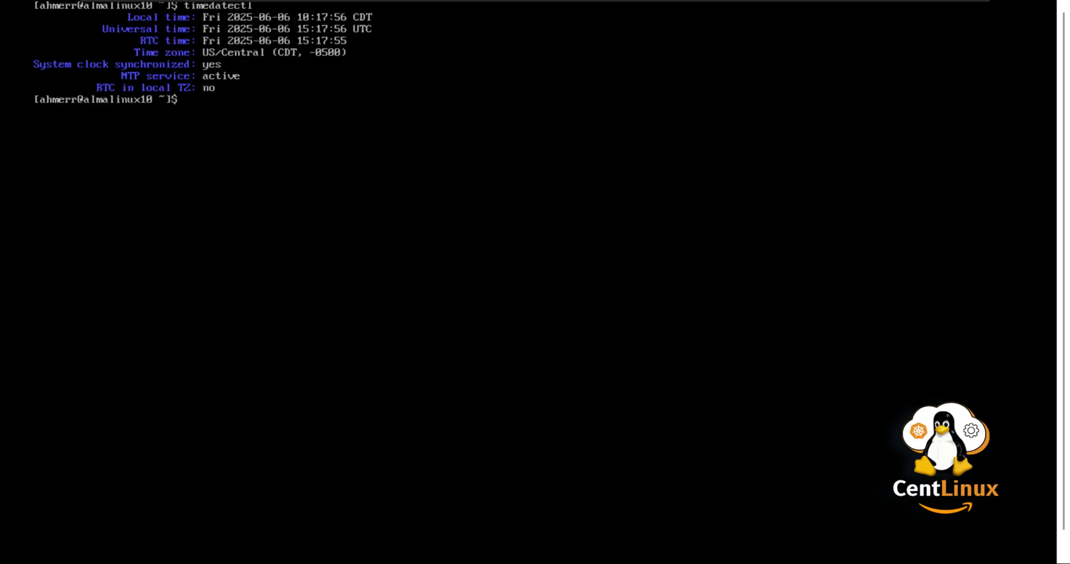
{"action": "type", "text": "blk"}
{"action": "key", "text": "Return"}
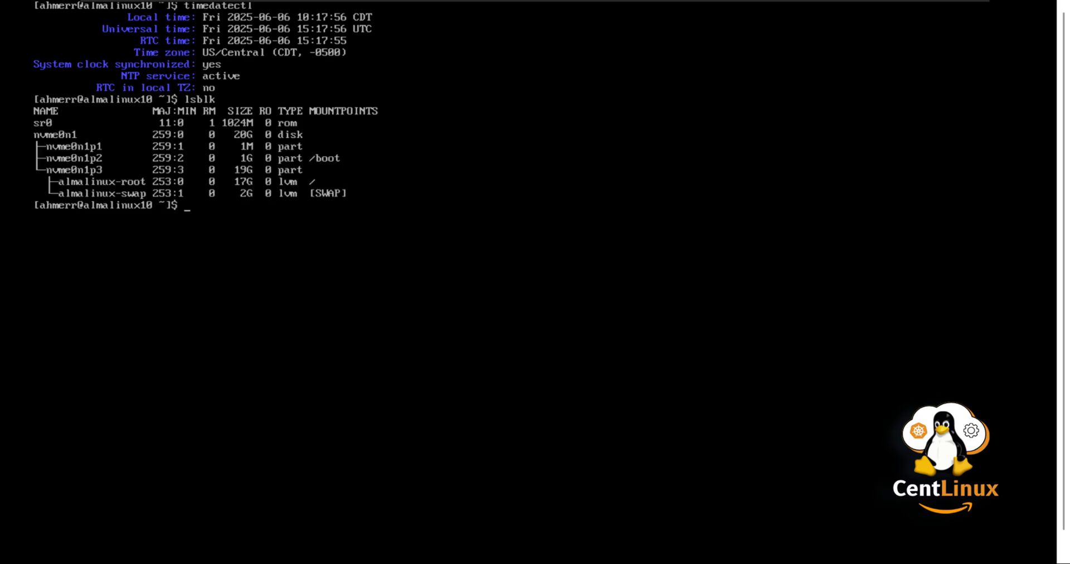